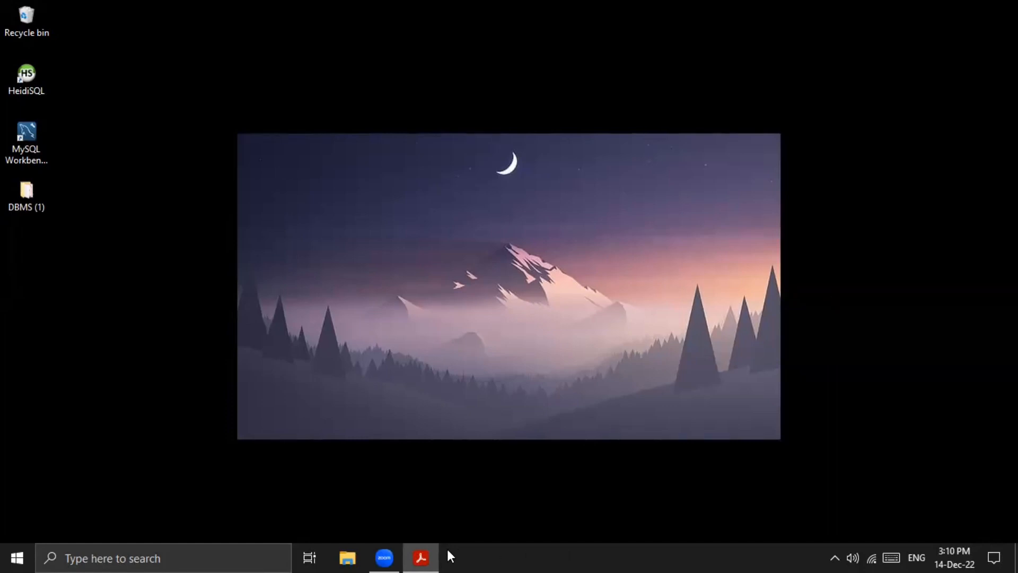
# - Read the school_db, student and teacher table requirements in Question Set 01.pdf
pyautogui.click(421, 557)
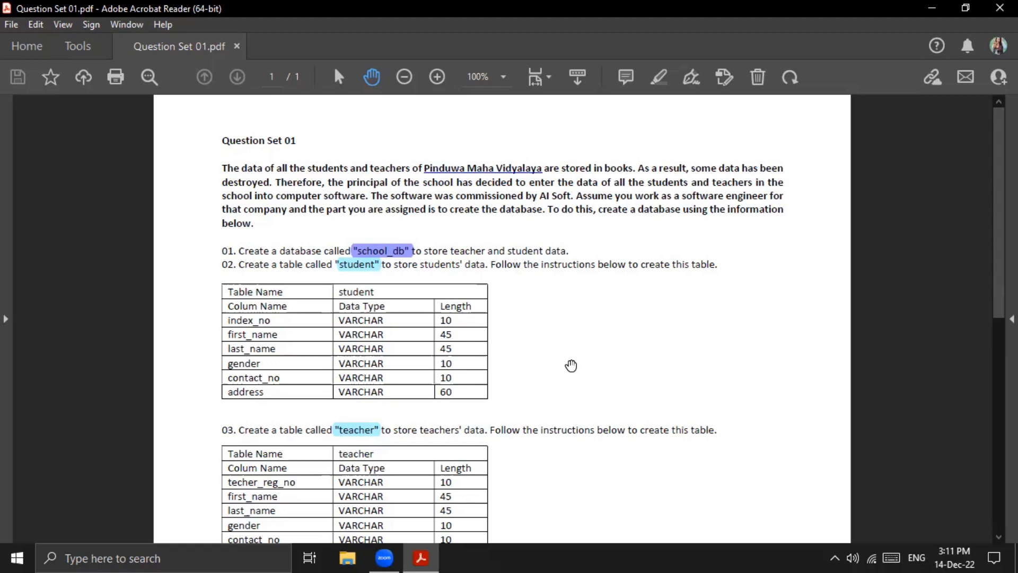
pyautogui.click(941, 15)
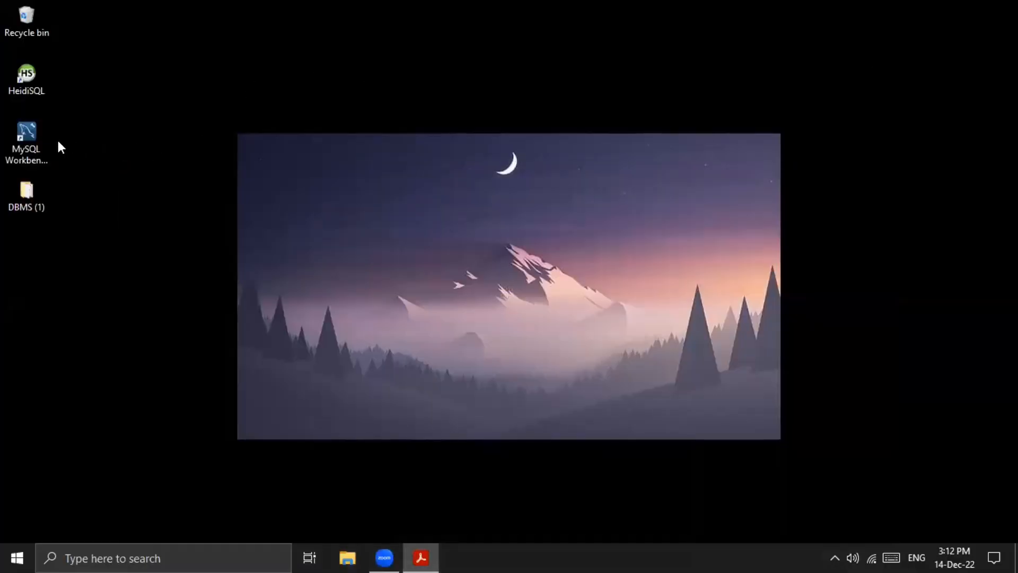
# - Switch to MySQL Workbench and create a new model
pyautogui.click(40, 150)
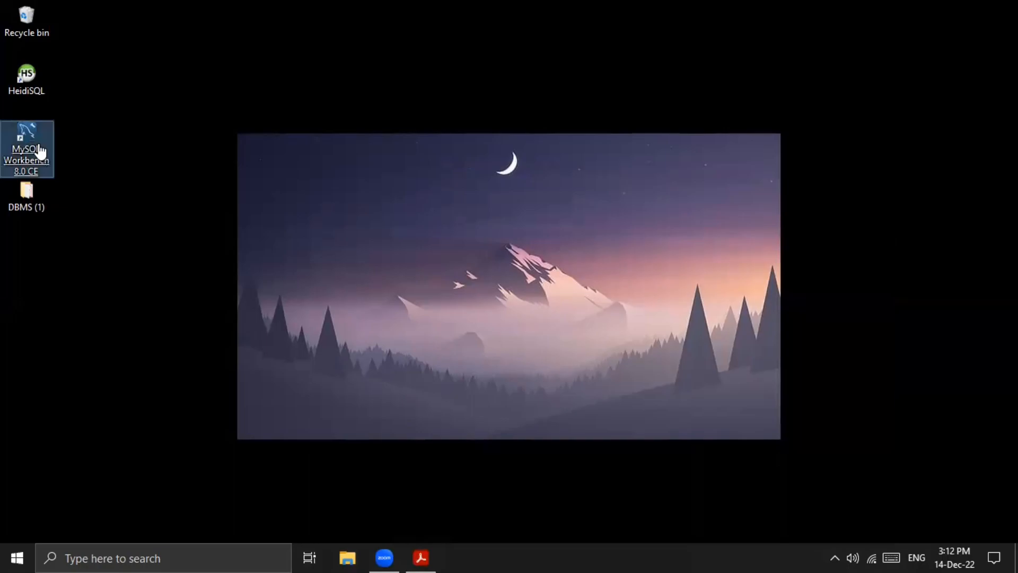
pyautogui.doubleClick(40, 150)
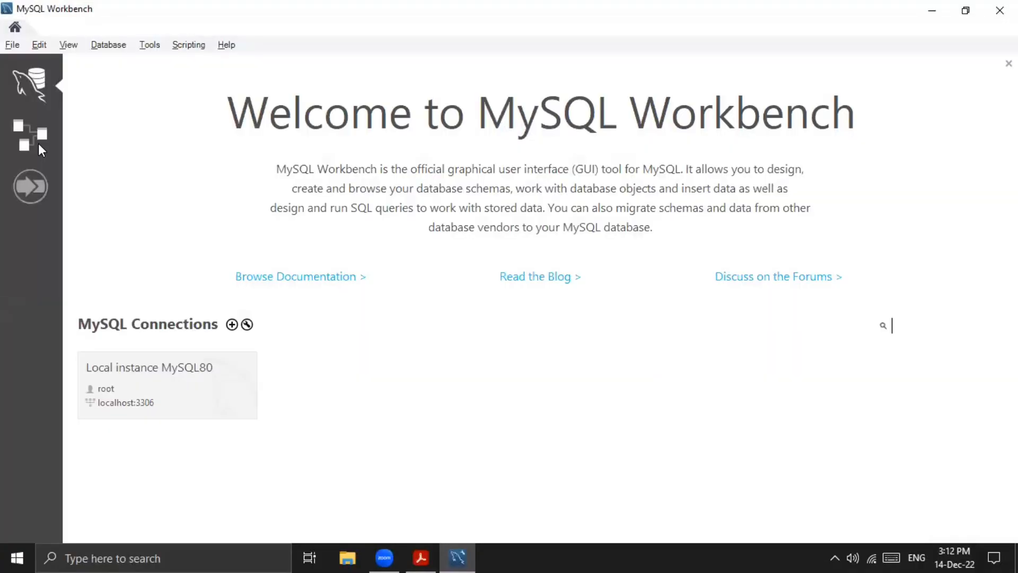
pyautogui.press('alt')
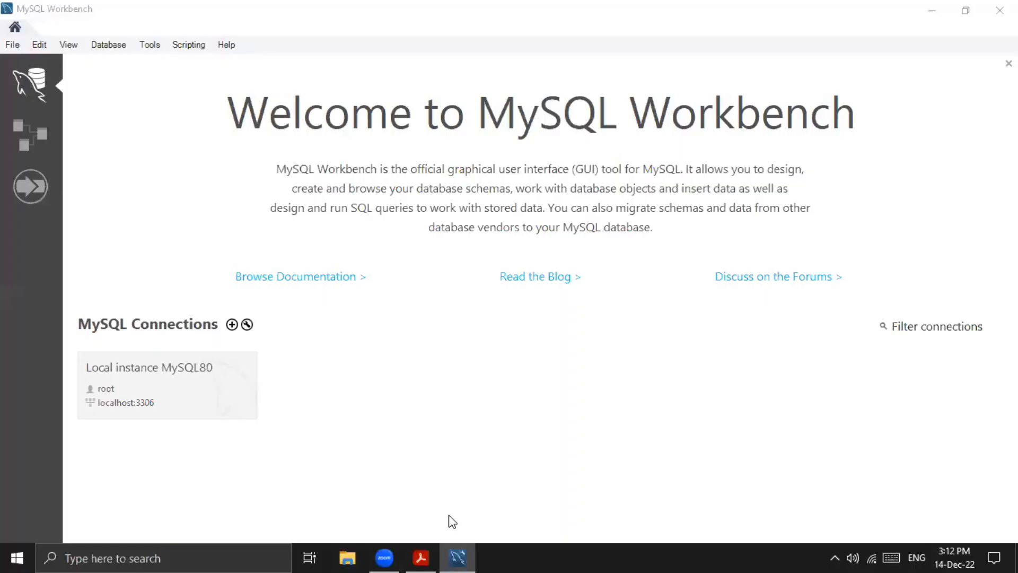
pyautogui.click(10, 45)
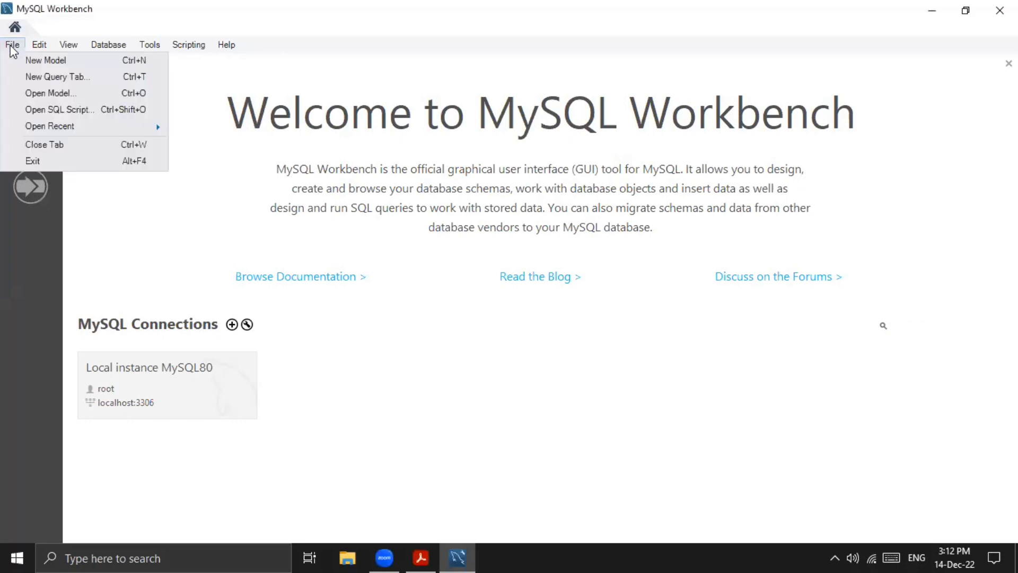
pyautogui.click(891, 325)
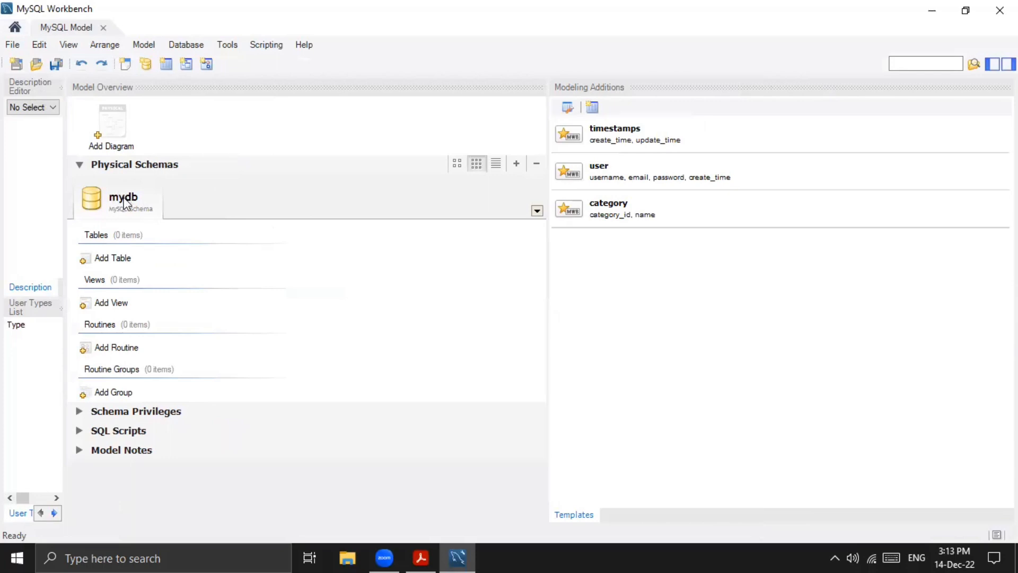
# - Reduce the MySQL Workbench and Question Set 01.pdf windows from full screen so both can be seen together
pyautogui.click(965, 10)
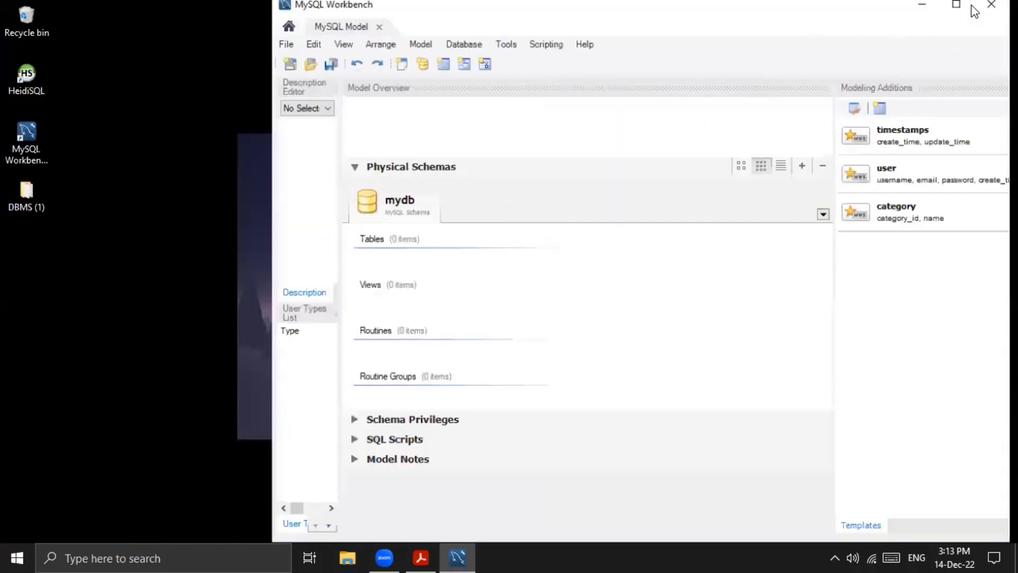
pyautogui.click(421, 557)
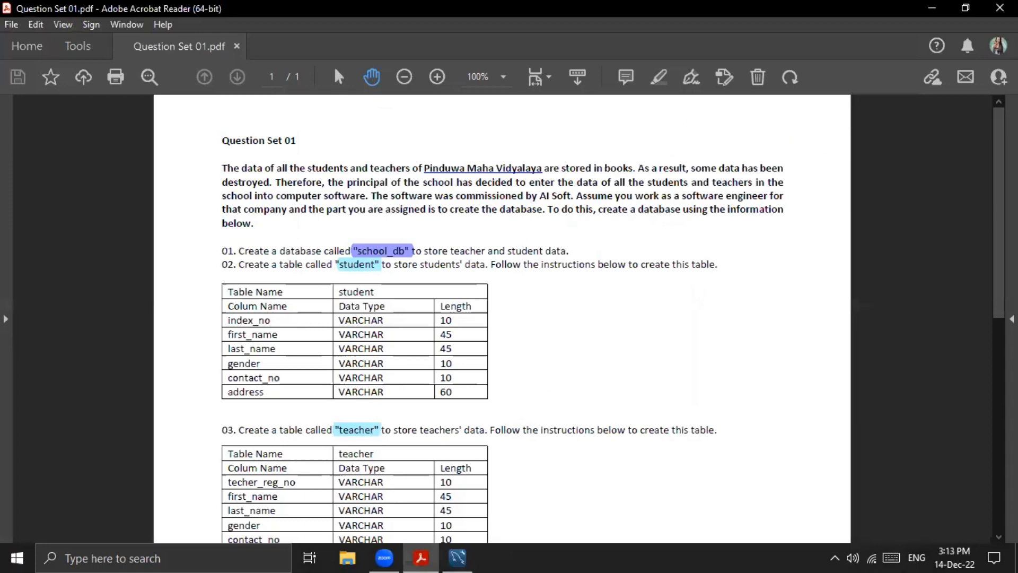
pyautogui.click(966, 8)
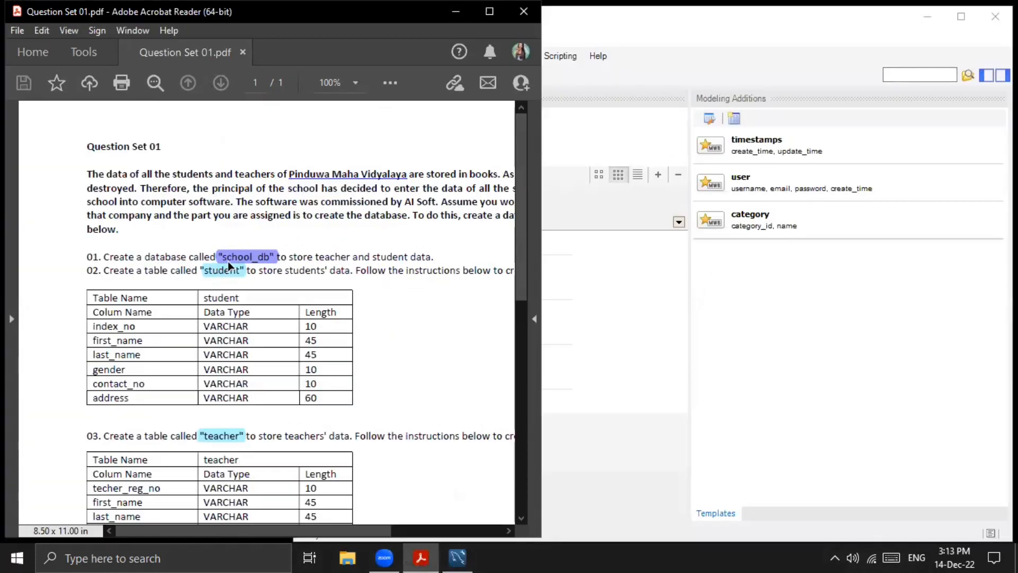
pyautogui.click(602, 294)
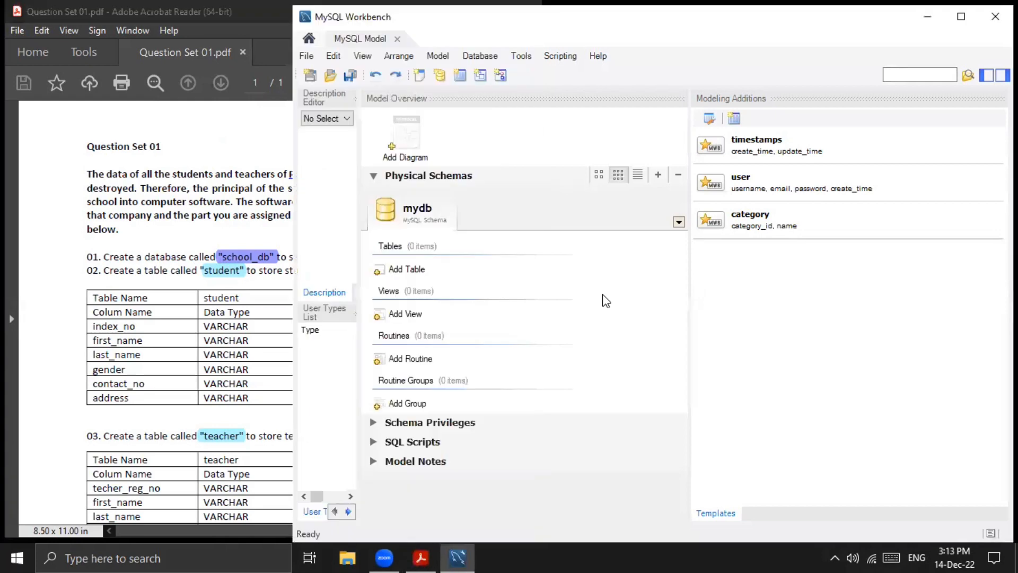
# - Rename the model's physical schema mydb as school_db
pyautogui.doubleClick(419, 209)
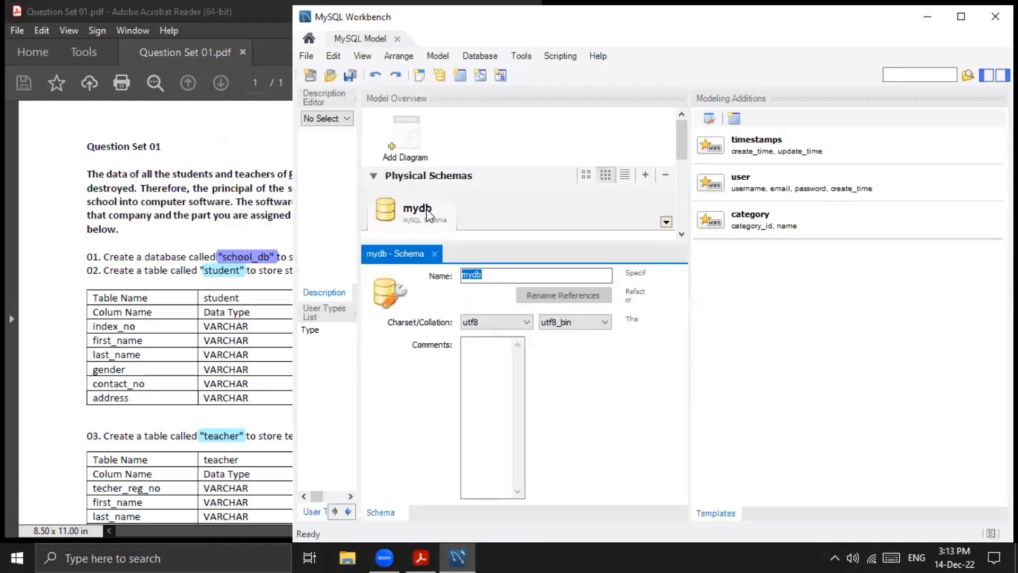
pyautogui.write('school')
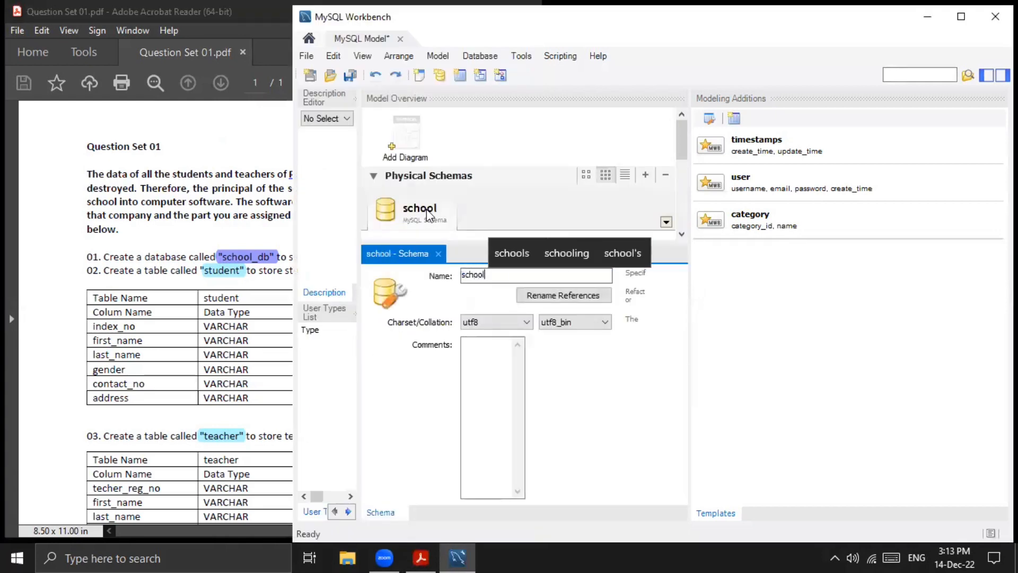
pyautogui.write('_db')
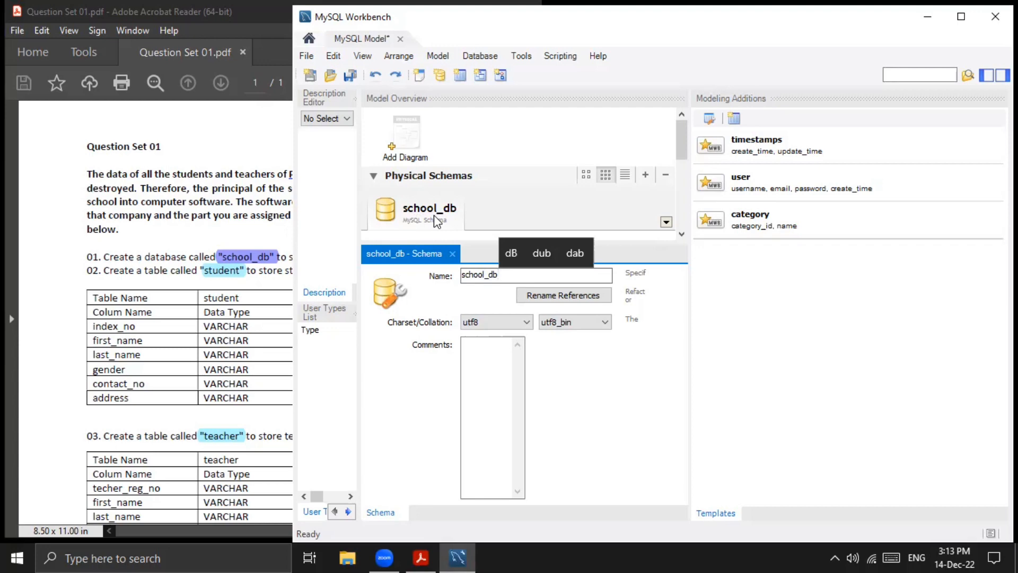
# - Add an EER diagram to the school_db model and widen its drawing canvas
pyautogui.doubleClick(408, 138)
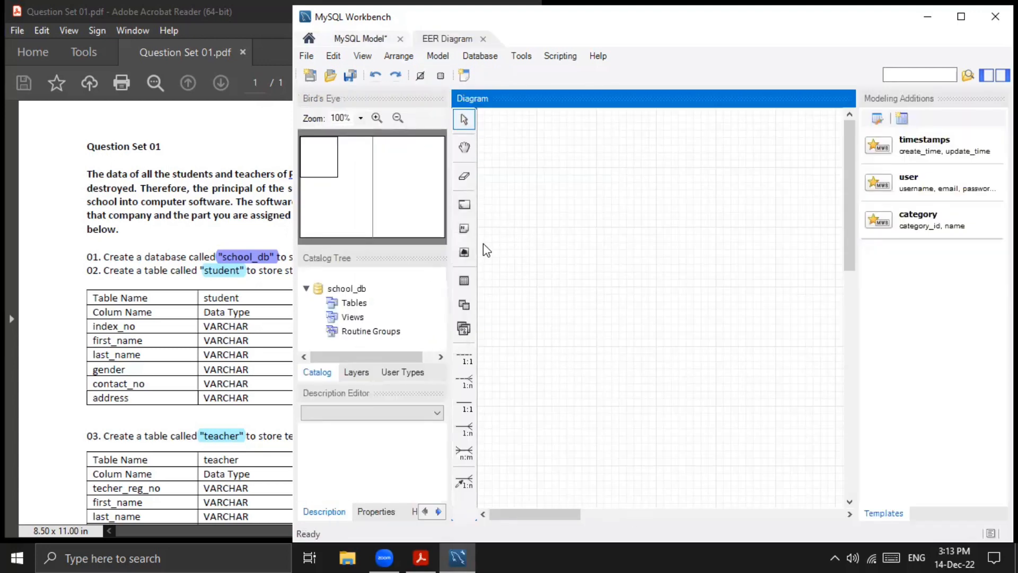
pyautogui.moveTo(444, 259); pyautogui.dragTo(328, 268)
# - Shift the PDF page so the whole student table specification can be read beside the MySQL Workbench window
pyautogui.click(147, 289)
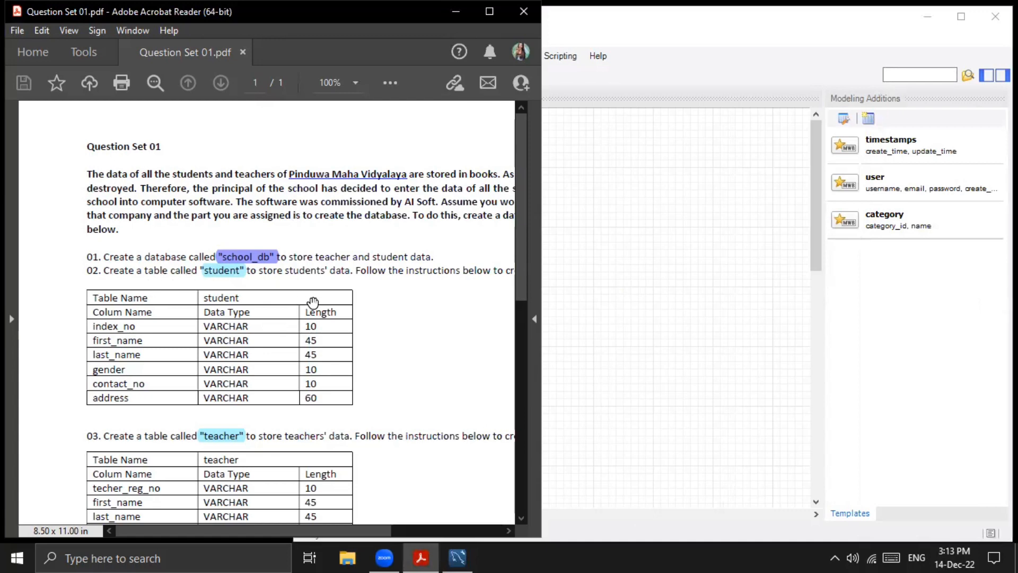
pyautogui.moveTo(313, 302); pyautogui.dragTo(276, 299)
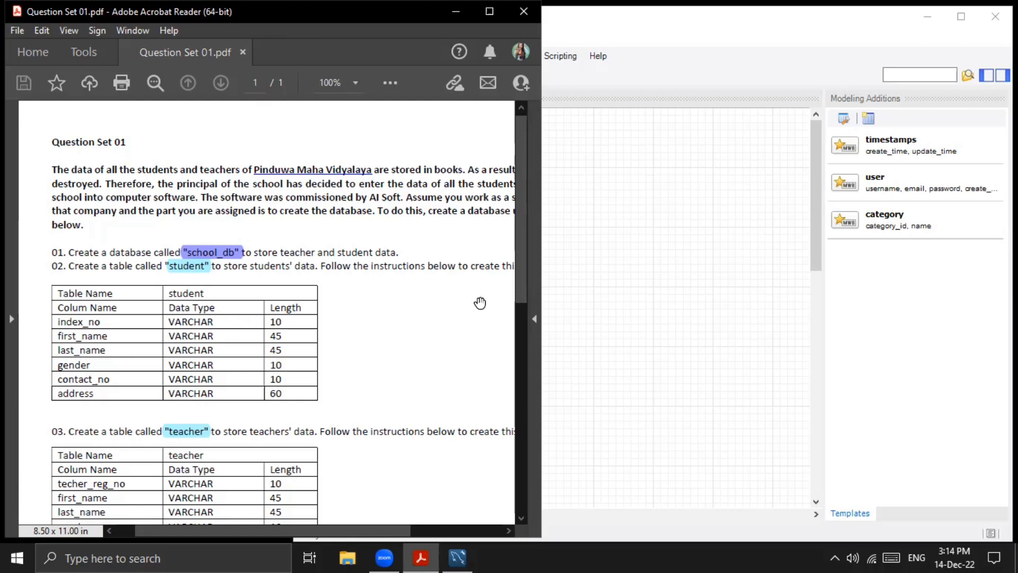
pyautogui.click(634, 307)
pyautogui.click(129, 292)
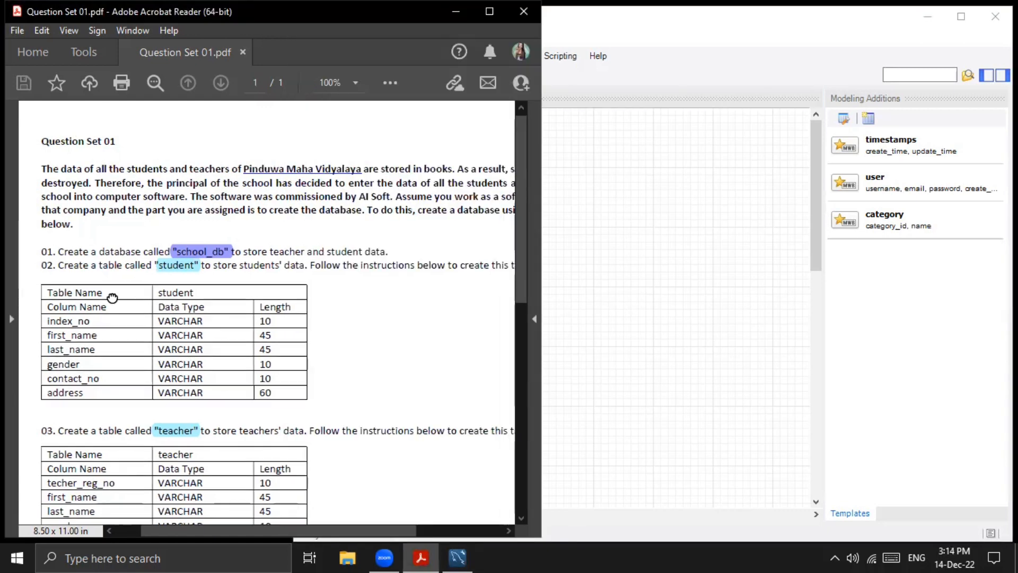
pyautogui.click(617, 314)
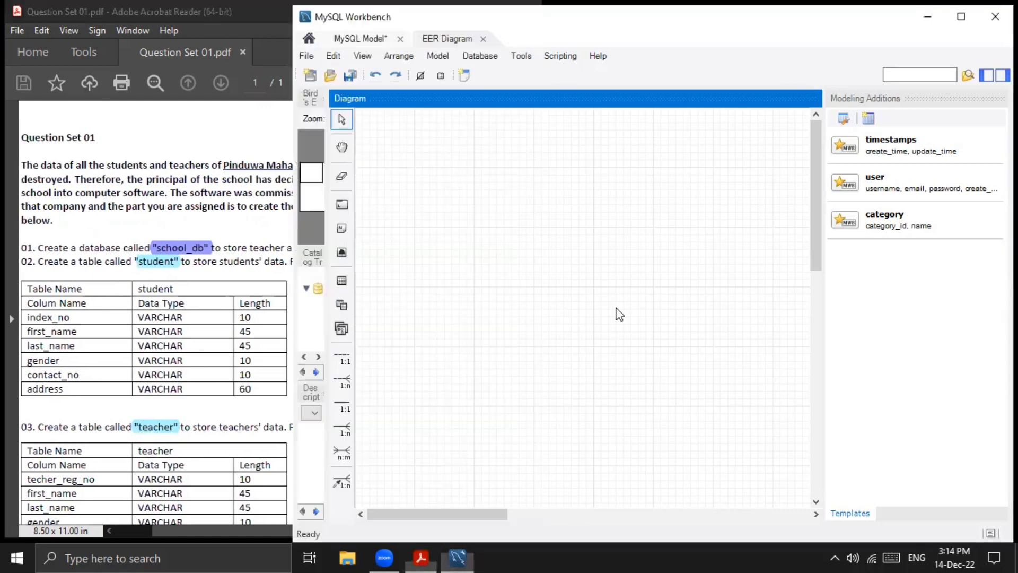
# - Place a new table in the upper part of the EER diagram and name it student
pyautogui.click(347, 278)
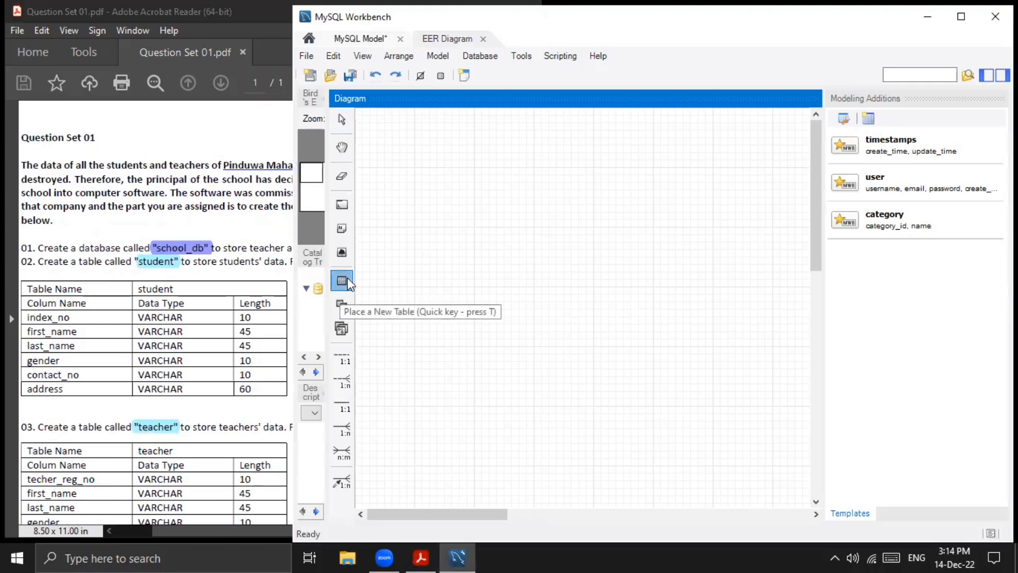
pyautogui.click(415, 164)
pyautogui.click(424, 178)
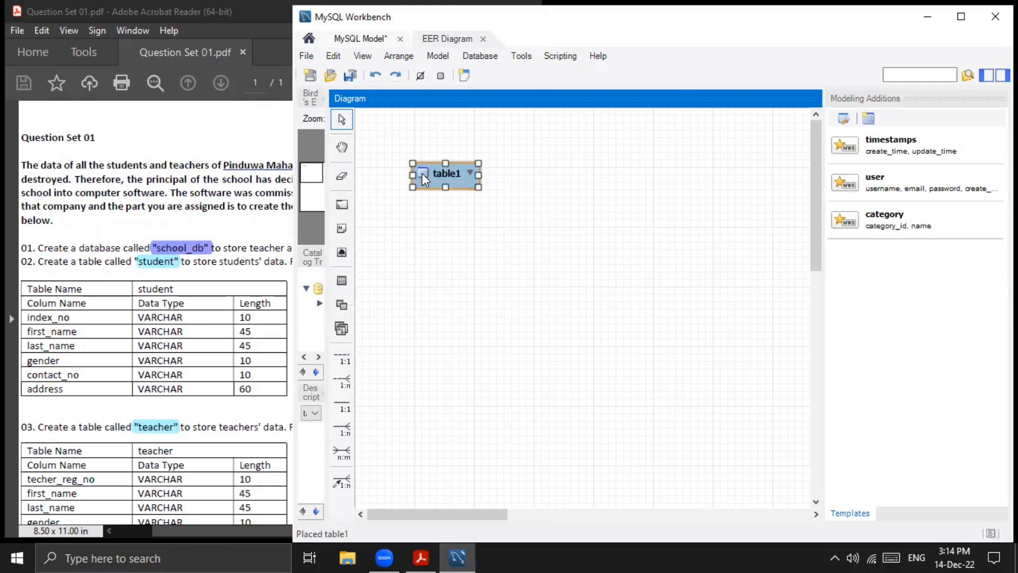
pyautogui.doubleClick(422, 173)
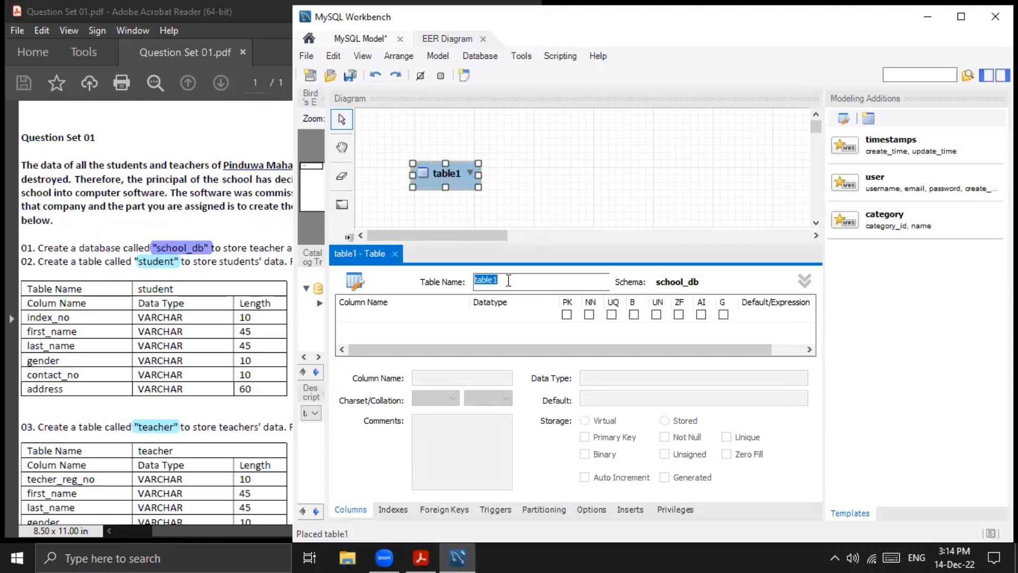
pyautogui.write('st')
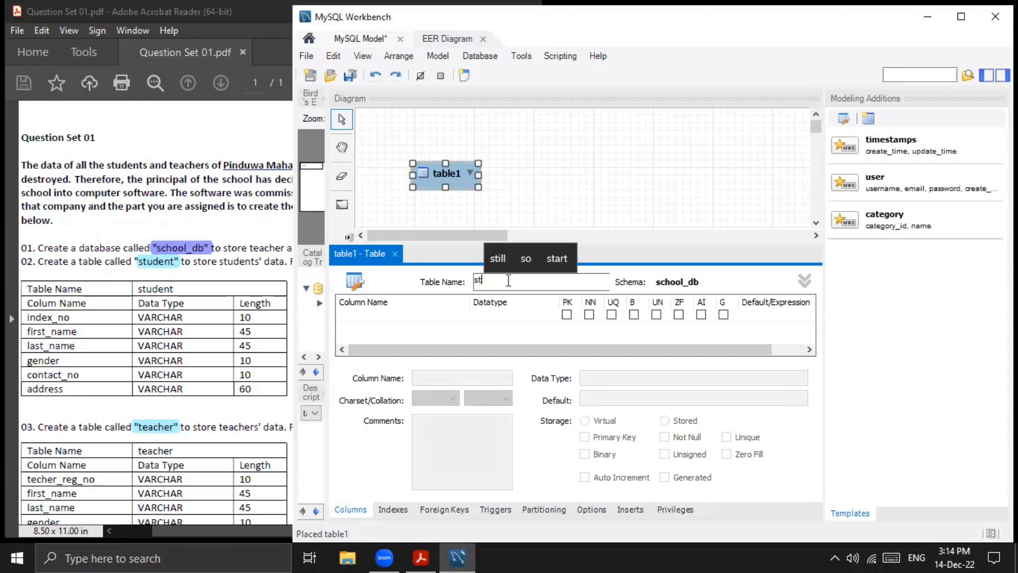
pyautogui.write('udent')
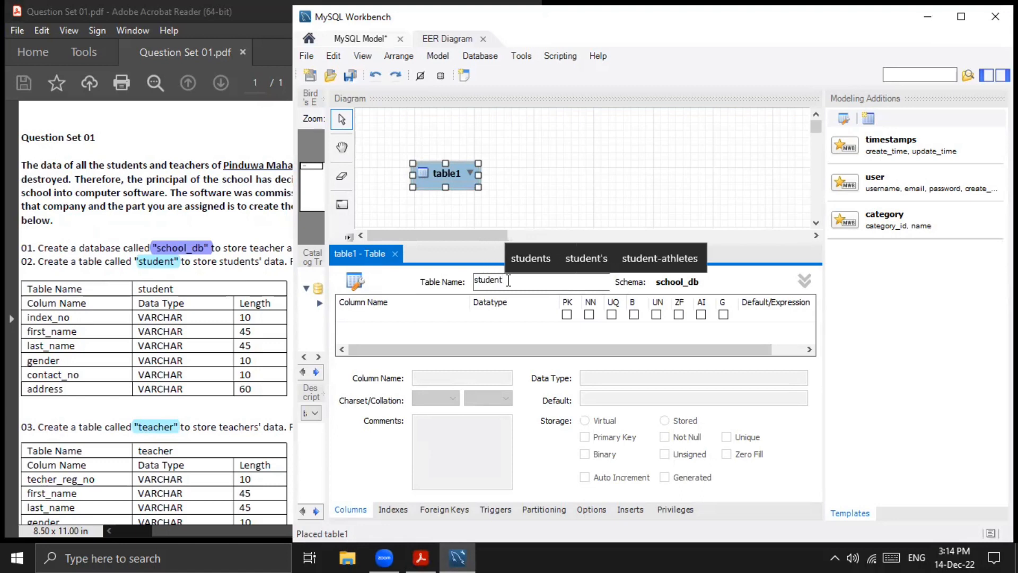
# - Add the first column of the student table, named index_no, with datatype VARCHAR(10)
pyautogui.click(379, 315)
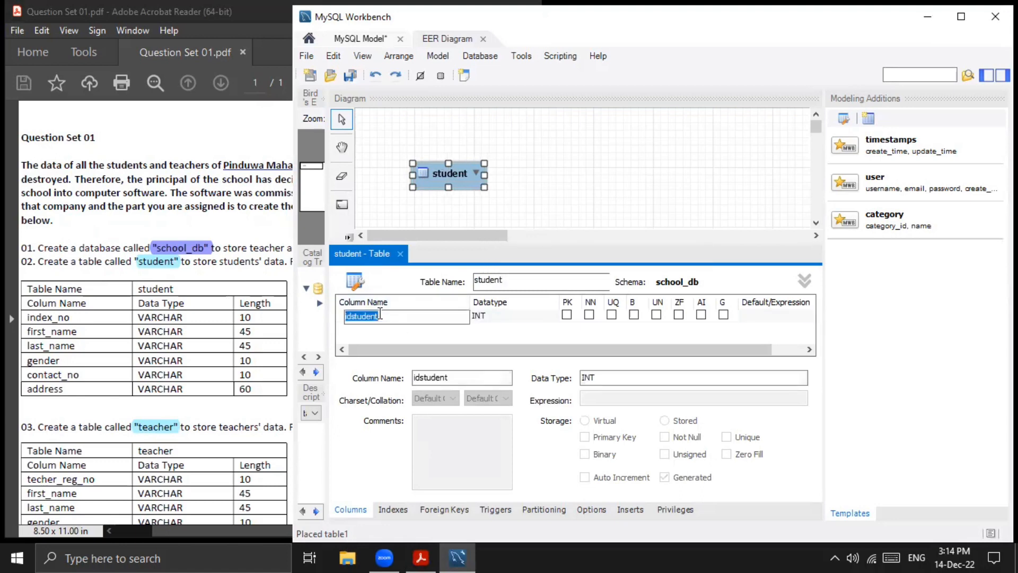
pyautogui.write('in')
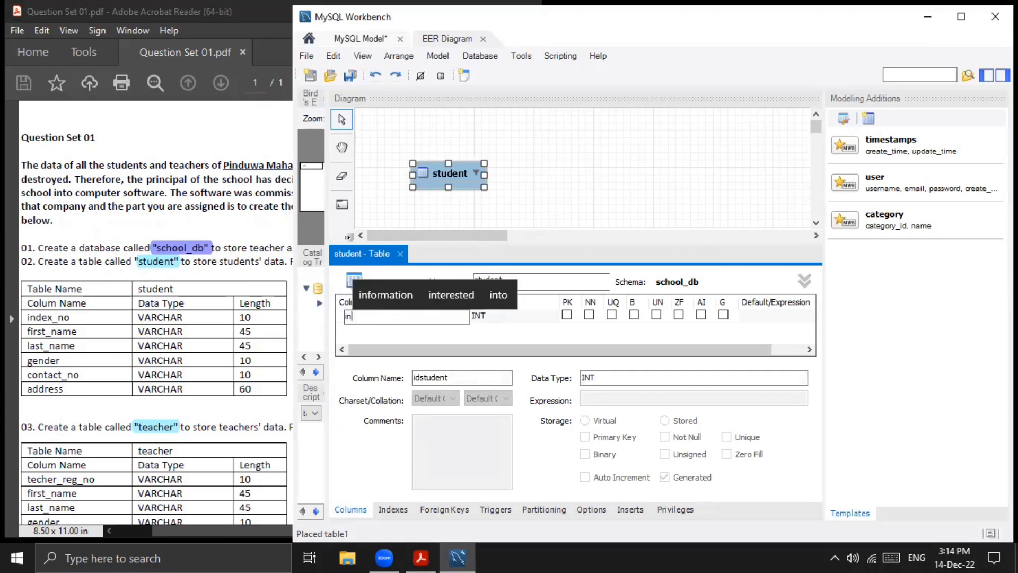
pyautogui.write('dex_no')
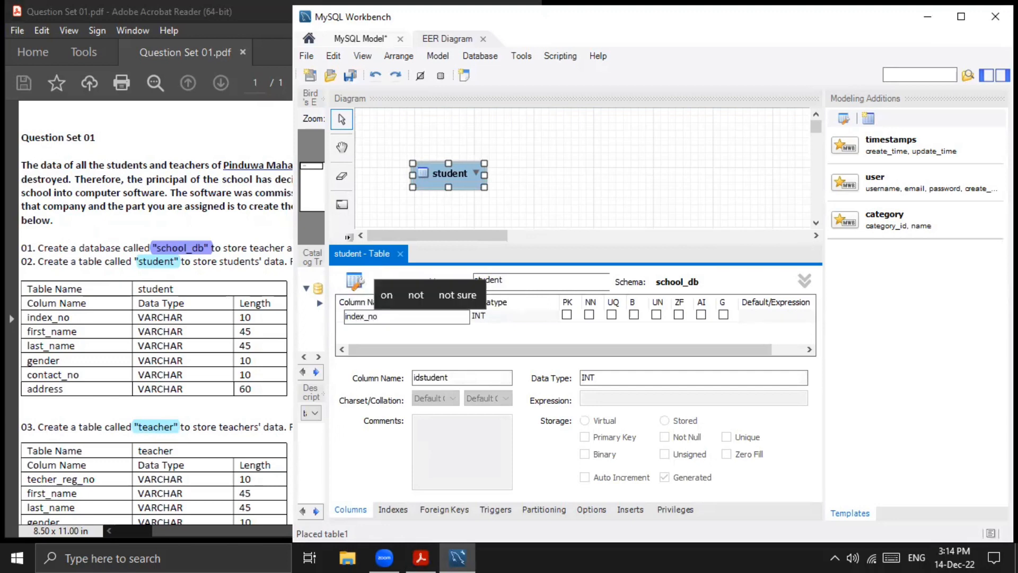
pyautogui.click(500, 315)
pyautogui.write('VARCHAR()')
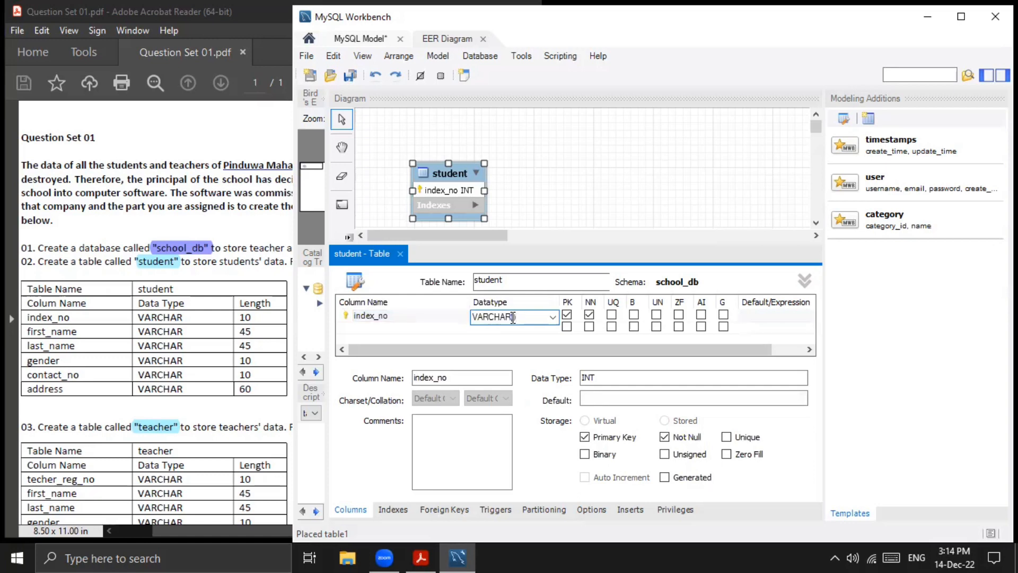
pyautogui.click(512, 317)
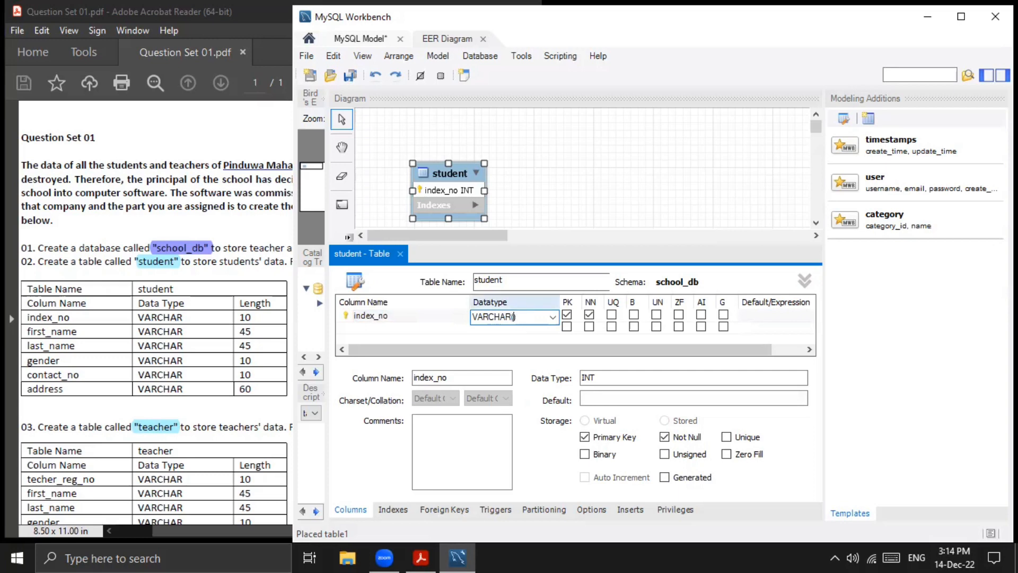
pyautogui.write('10')
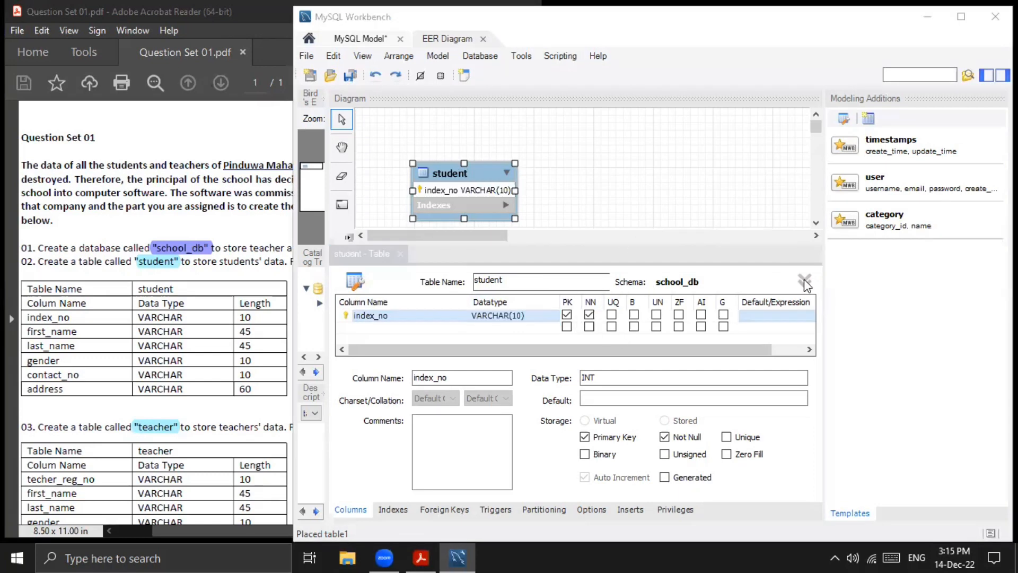
# - Add a second column named fisrt_name to the student table, keeping the datatype VARCHAR(45)
pyautogui.doubleClick(392, 326)
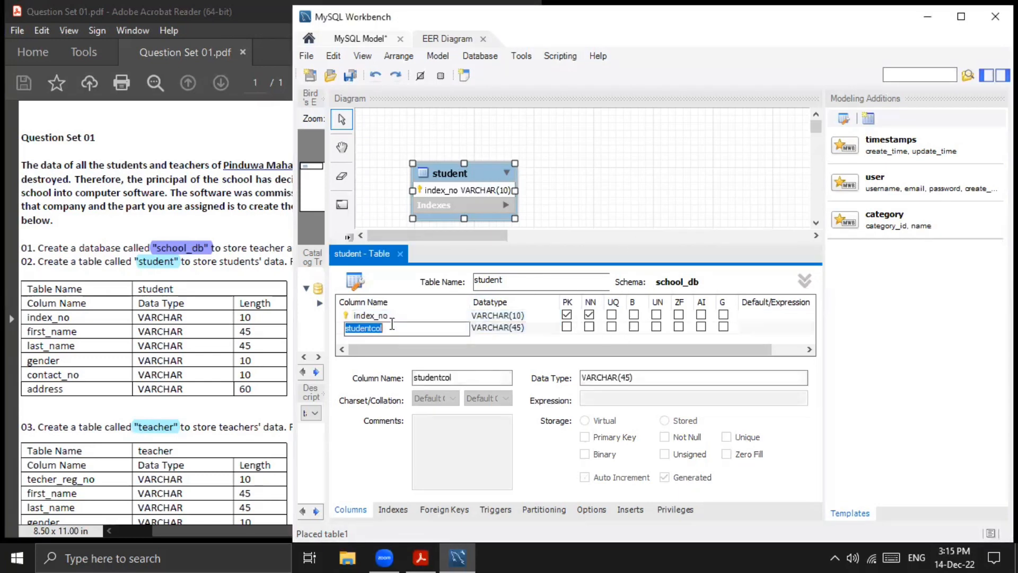
pyautogui.write('fisrt')
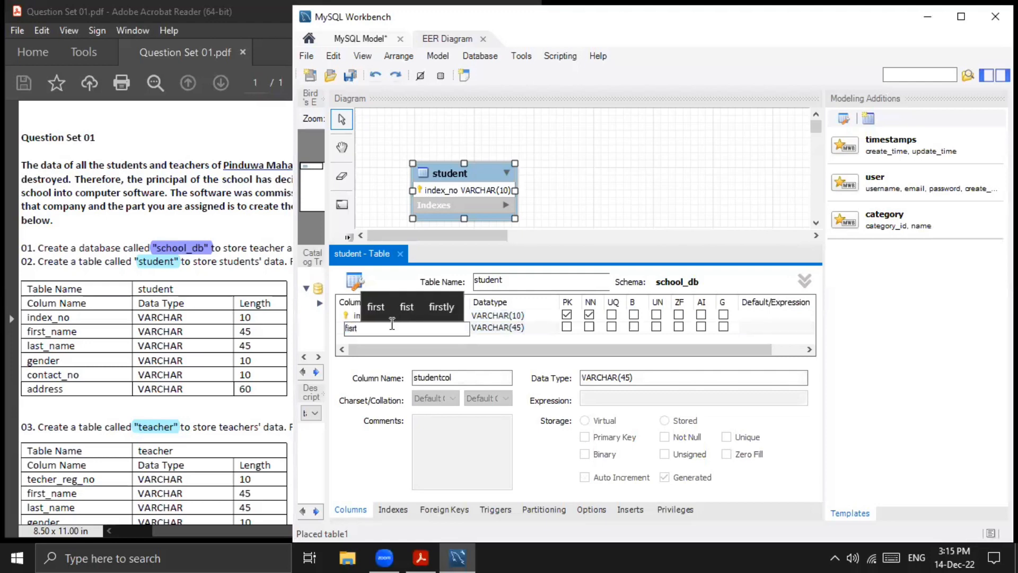
pyautogui.write('_name')
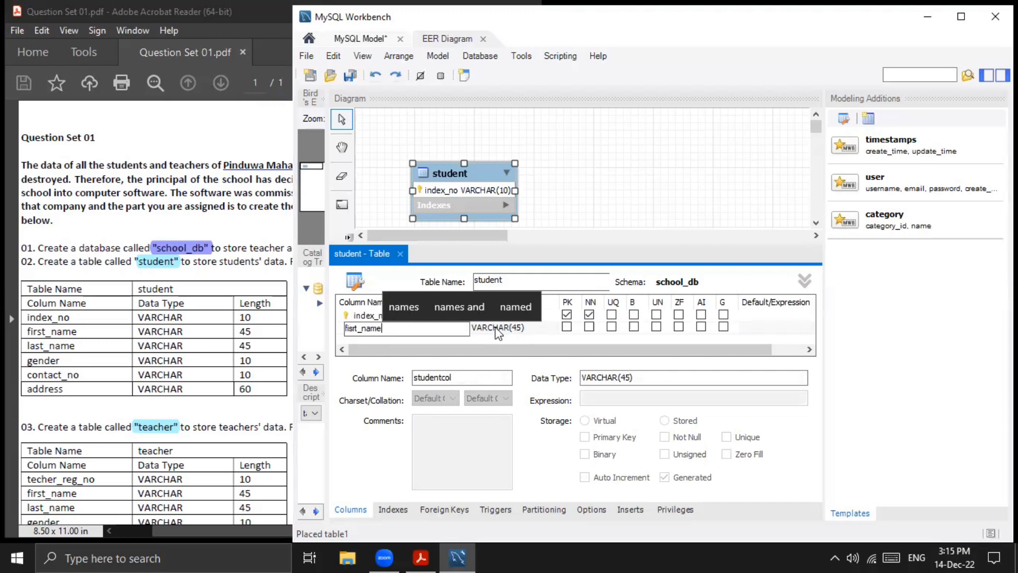
pyautogui.click(172, 336)
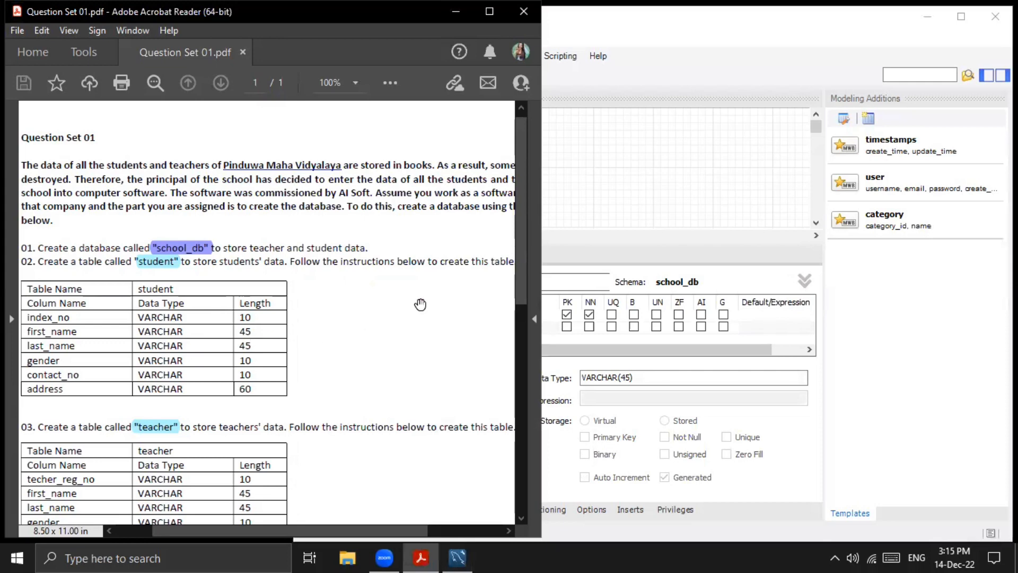
pyautogui.click(587, 261)
pyautogui.click(402, 337)
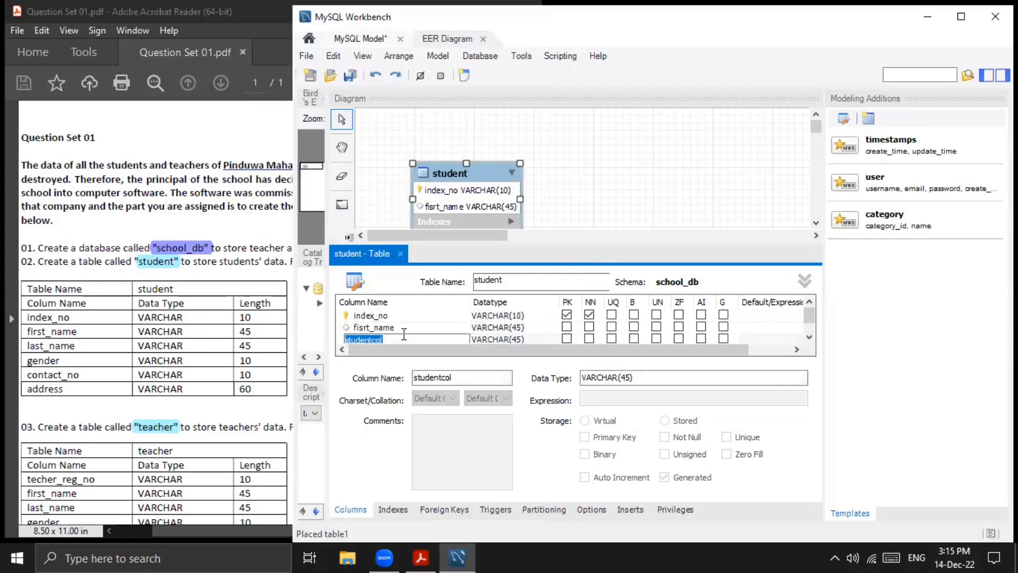
pyautogui.press('BackSpace')
pyautogui.write('last')
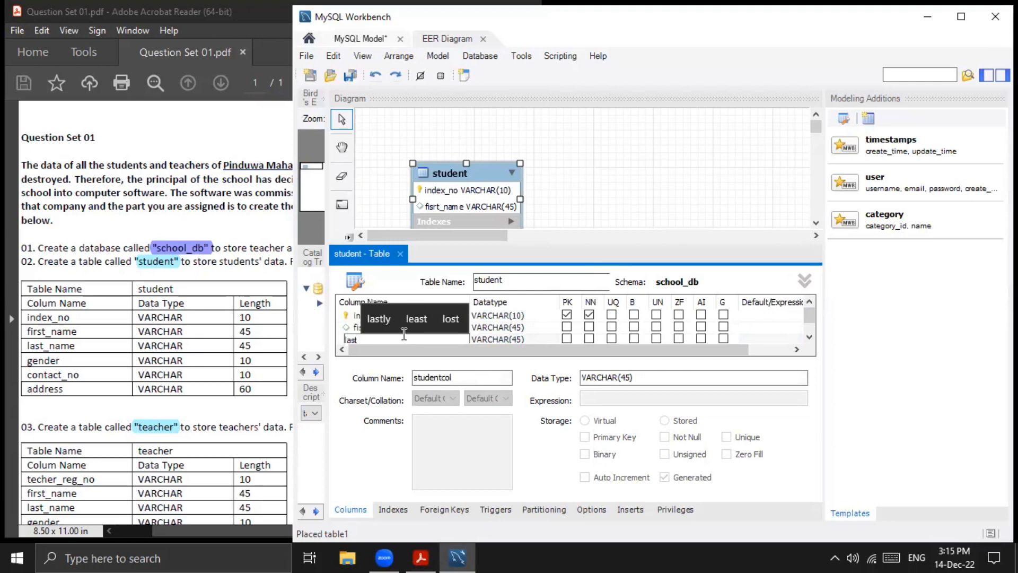
pyautogui.write('_name')
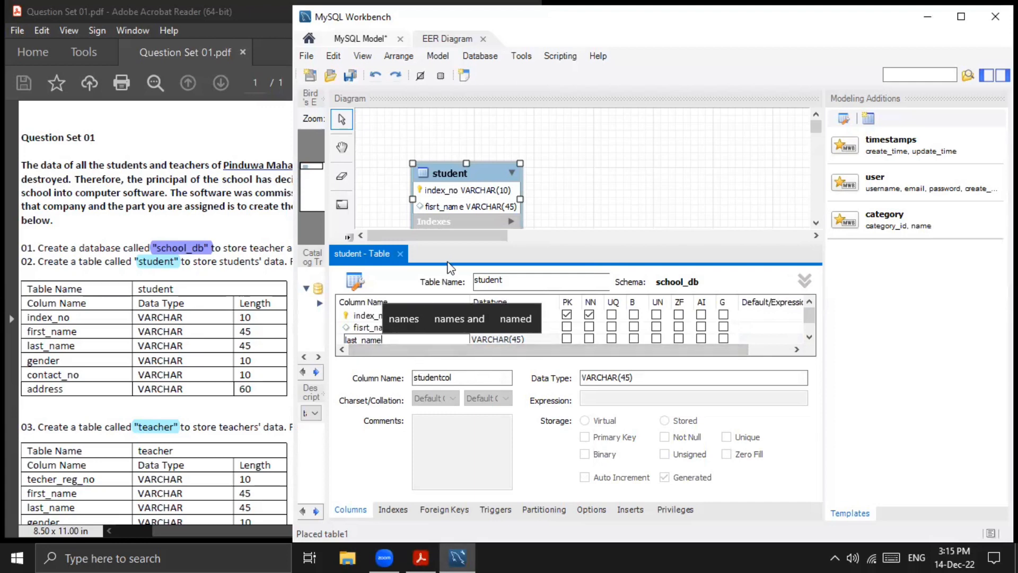
pyautogui.click(541, 334)
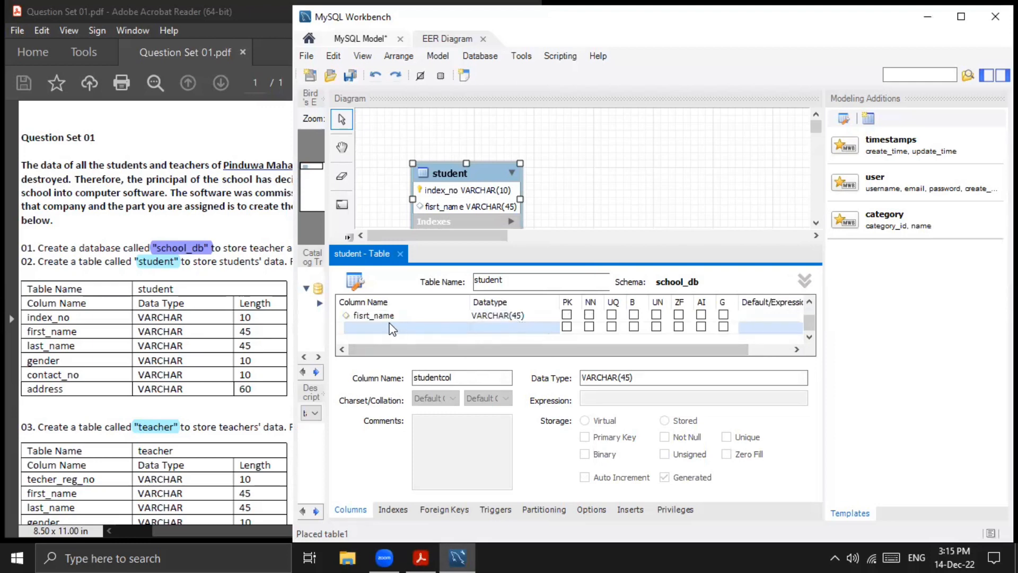
pyautogui.scroll(1, 419, 327)
pyautogui.scroll(-1, 419, 327)
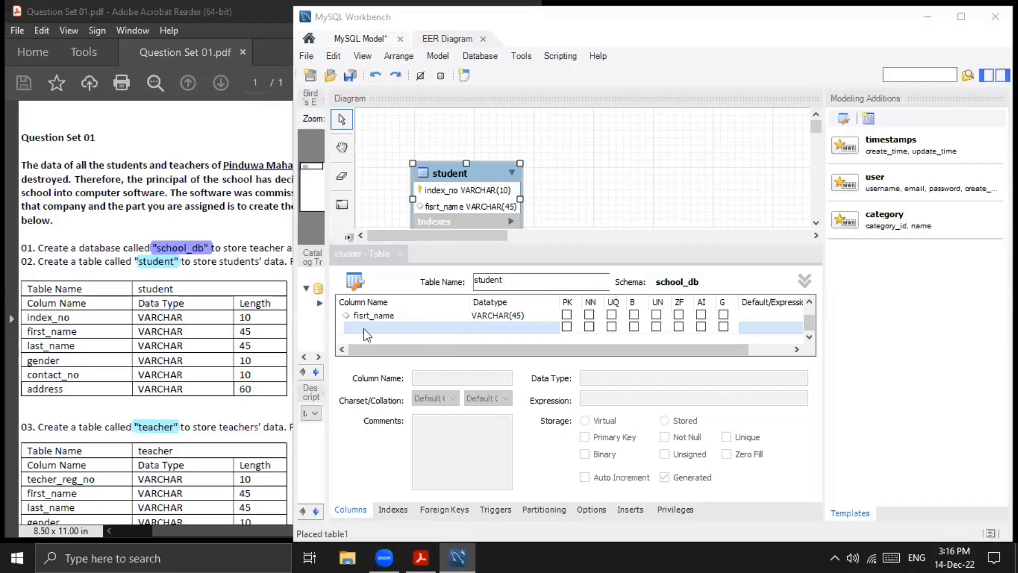
# - Add a third column named last_name to the student table with datatype VARCHAR(45)
pyautogui.click(364, 328)
pyautogui.write('la')
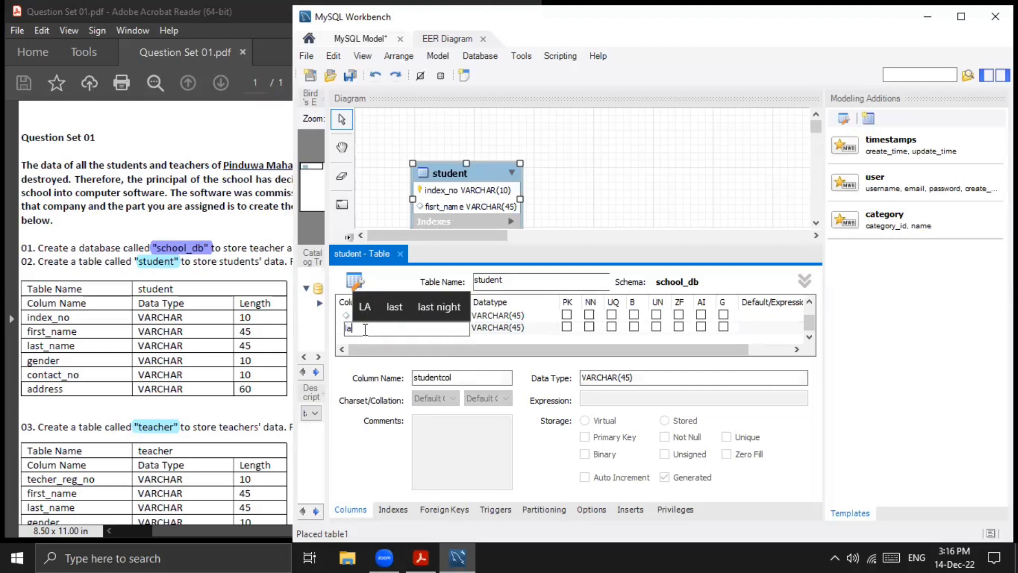
pyautogui.write('st_n')
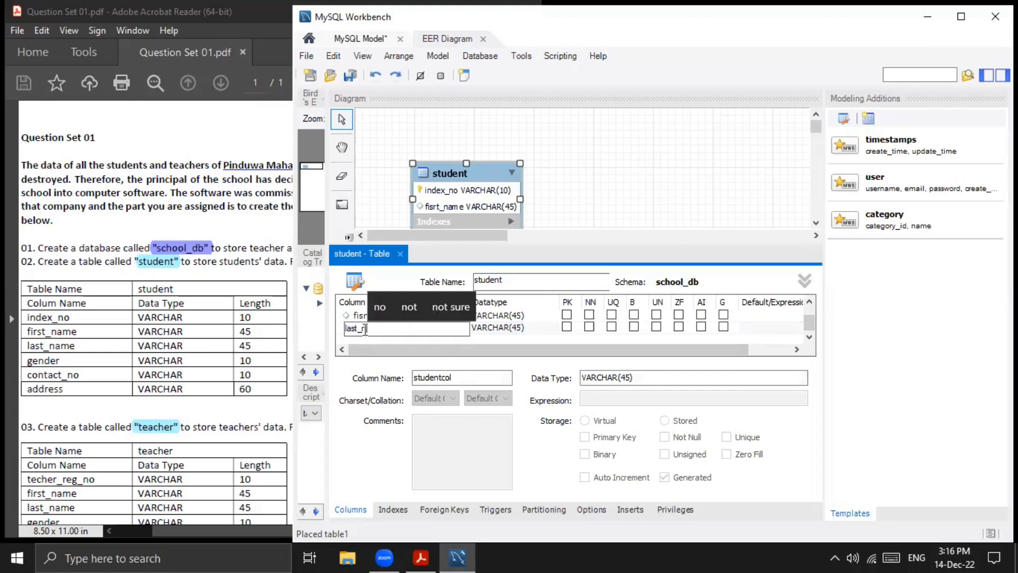
pyautogui.write('ame')
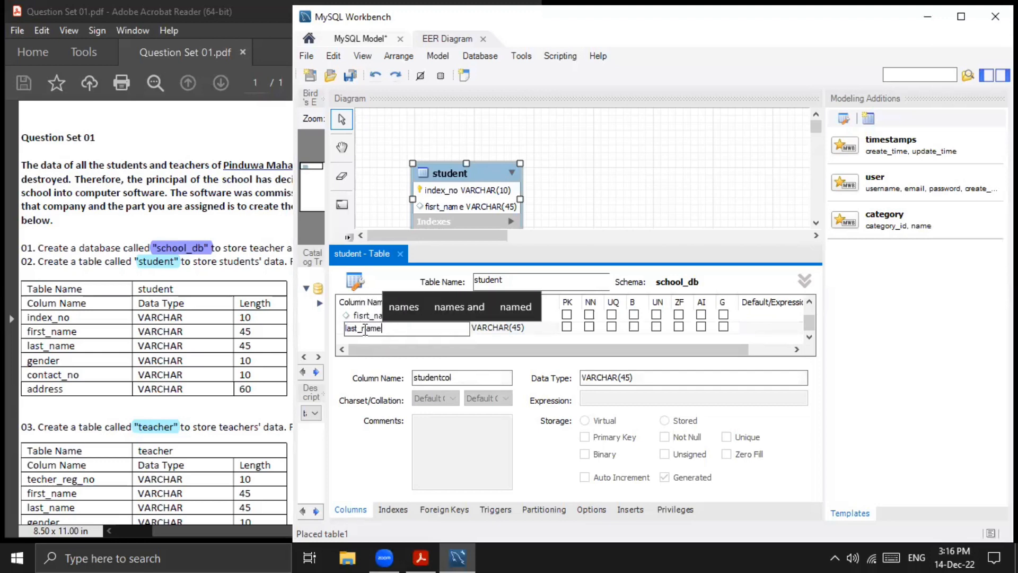
pyautogui.doubleClick(489, 328)
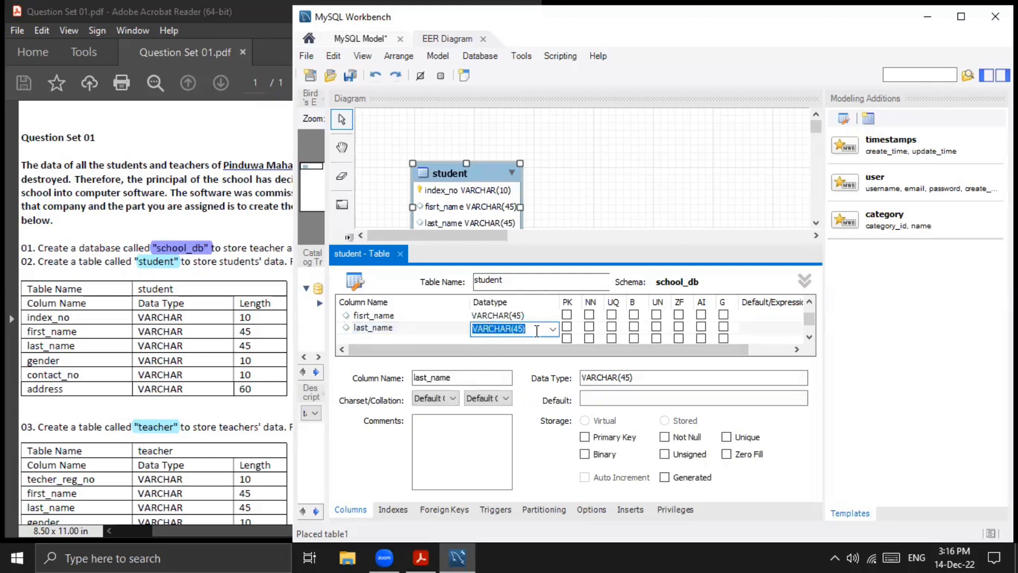
pyautogui.write('INT')
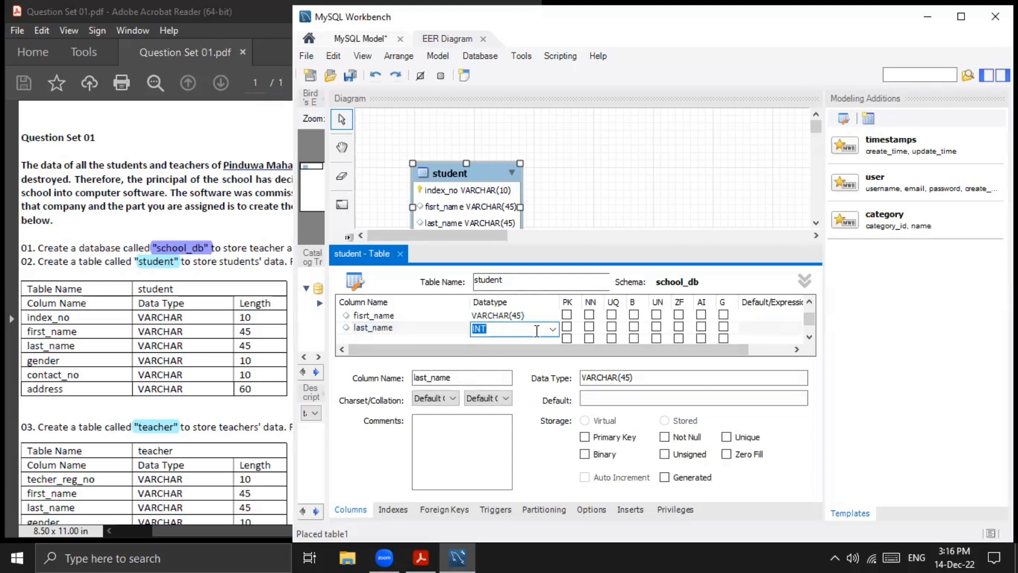
pyautogui.scroll(-2, 504, 329)
pyautogui.scroll(2, 503, 328)
pyautogui.scroll(-2, 503, 328)
pyautogui.click(513, 329)
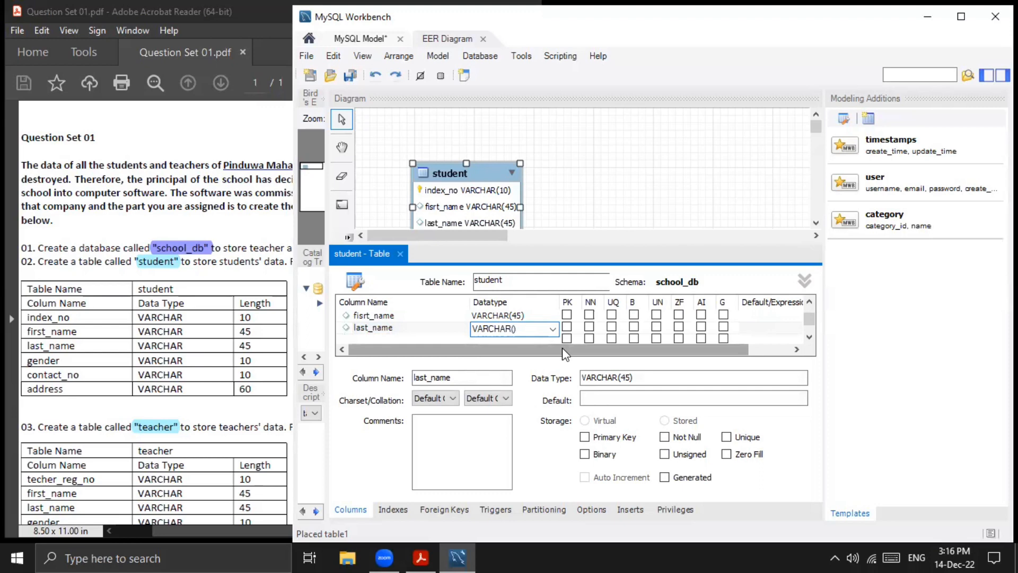
pyautogui.write('45')
pyautogui.press('Return')
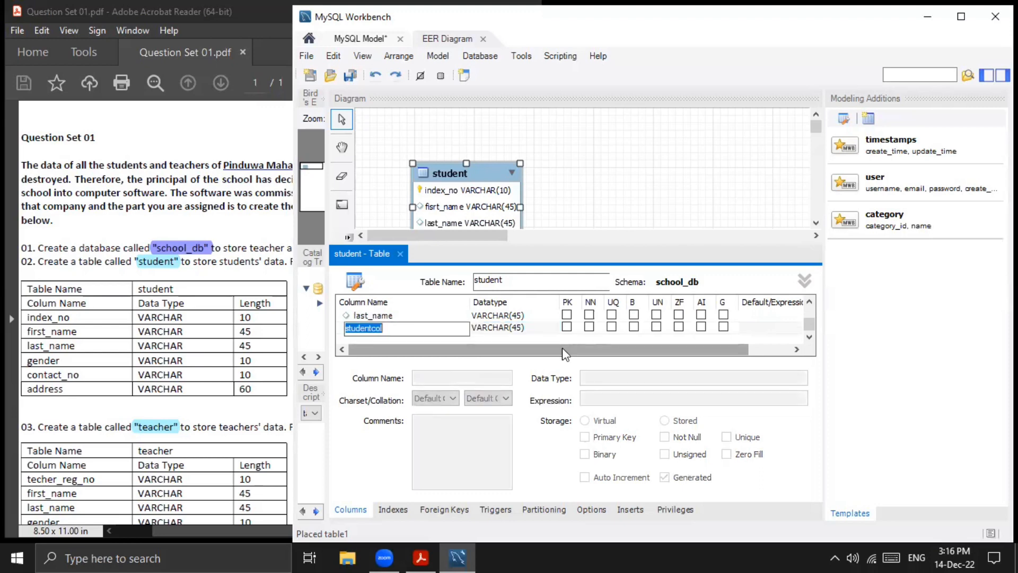
# - Add a fourth column named gender to the student table with datatype VARCHAR(10)
pyautogui.write('ge')
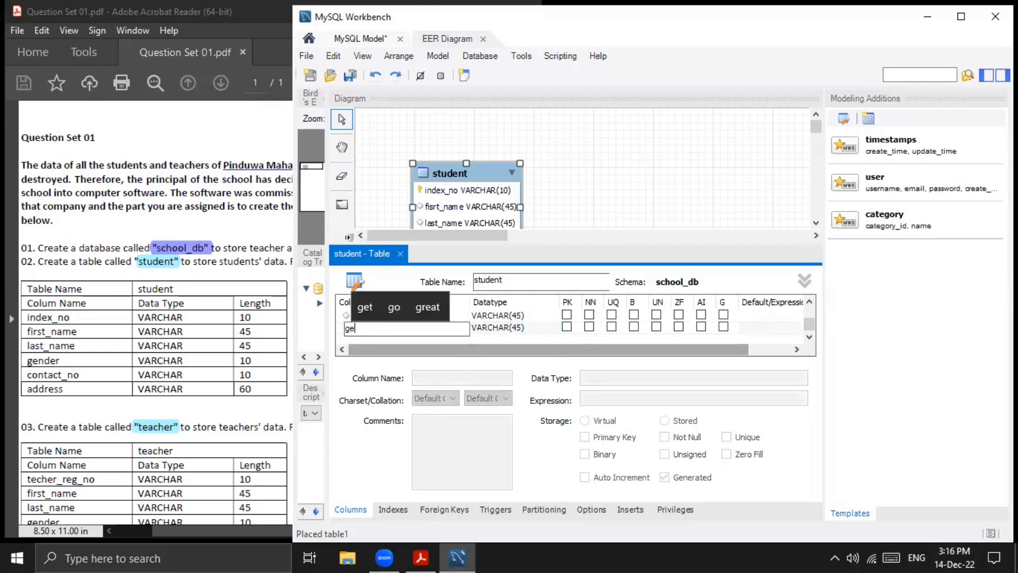
pyautogui.write('nder')
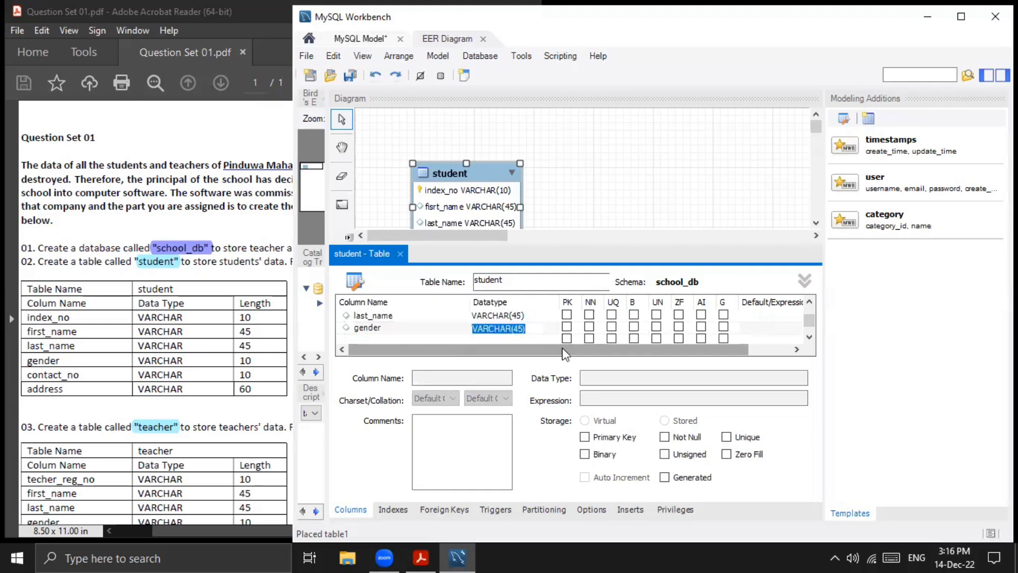
pyautogui.press('Tab')
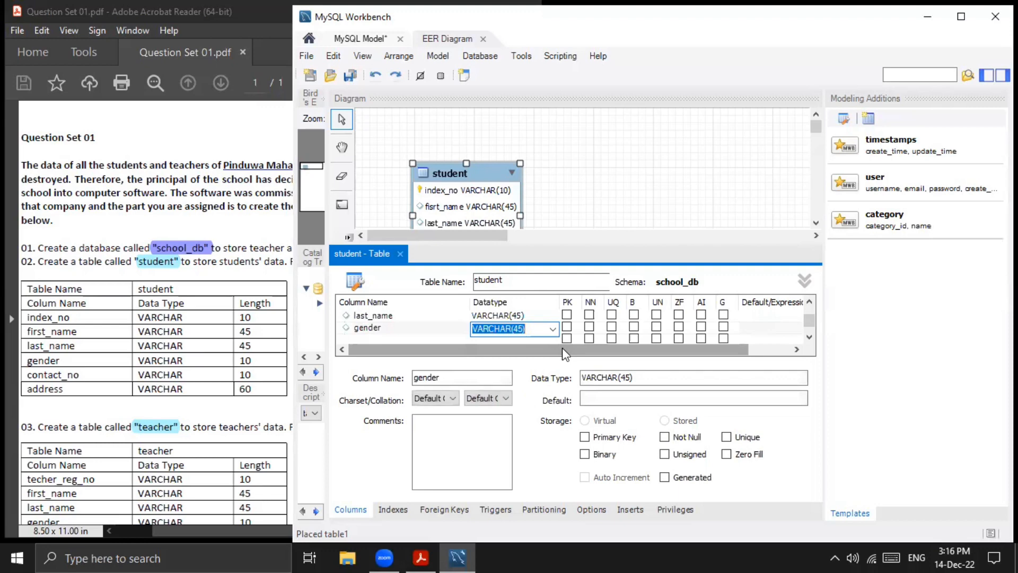
pyautogui.click(520, 328)
pyautogui.press('BackSpace')
pyautogui.write('10')
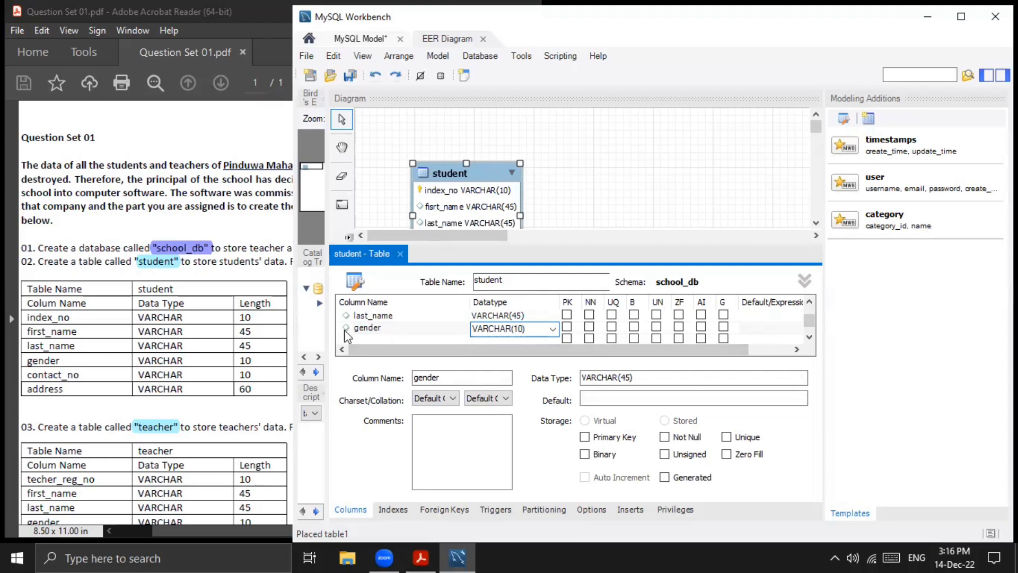
# - Add a fifth column named contact_no to the student table with datatype VARCHAR(10)
pyautogui.click(371, 337)
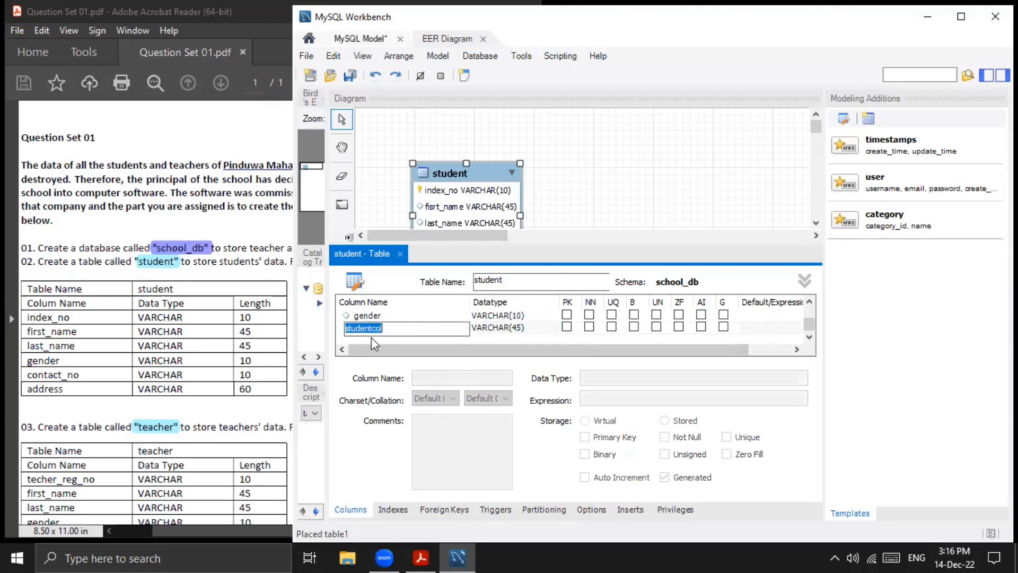
pyautogui.write('conta')
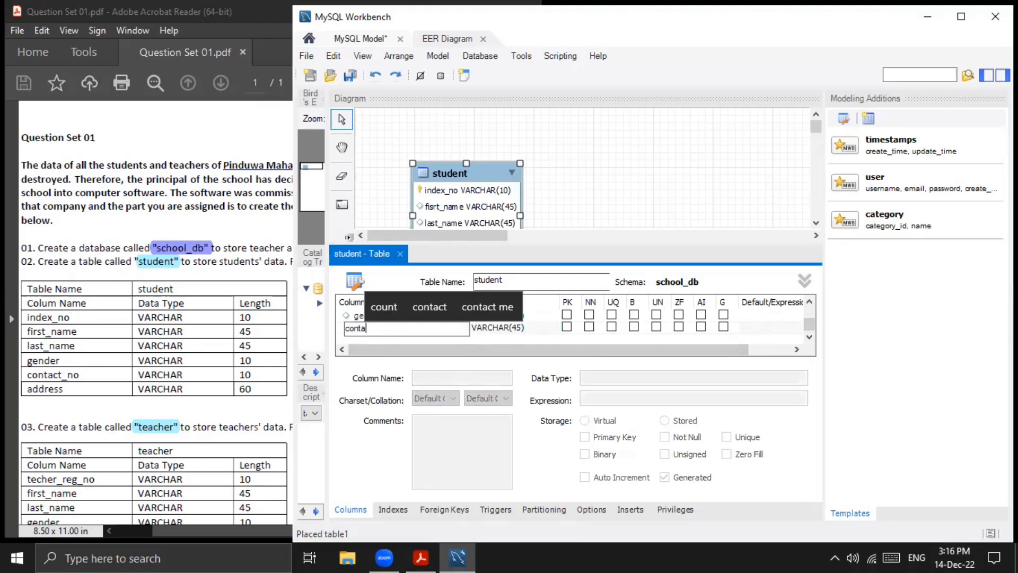
pyautogui.write('ct_')
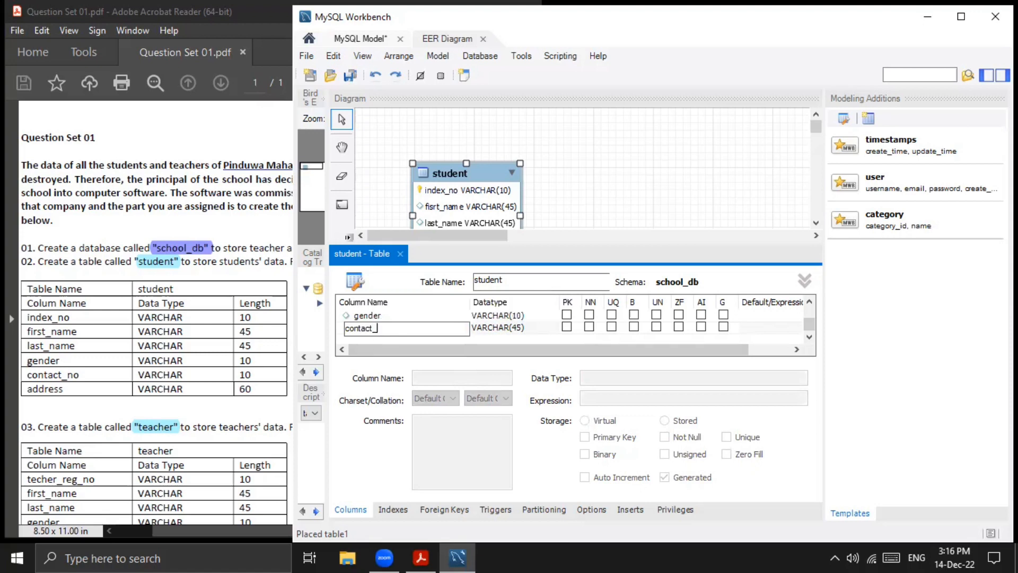
pyautogui.write('no')
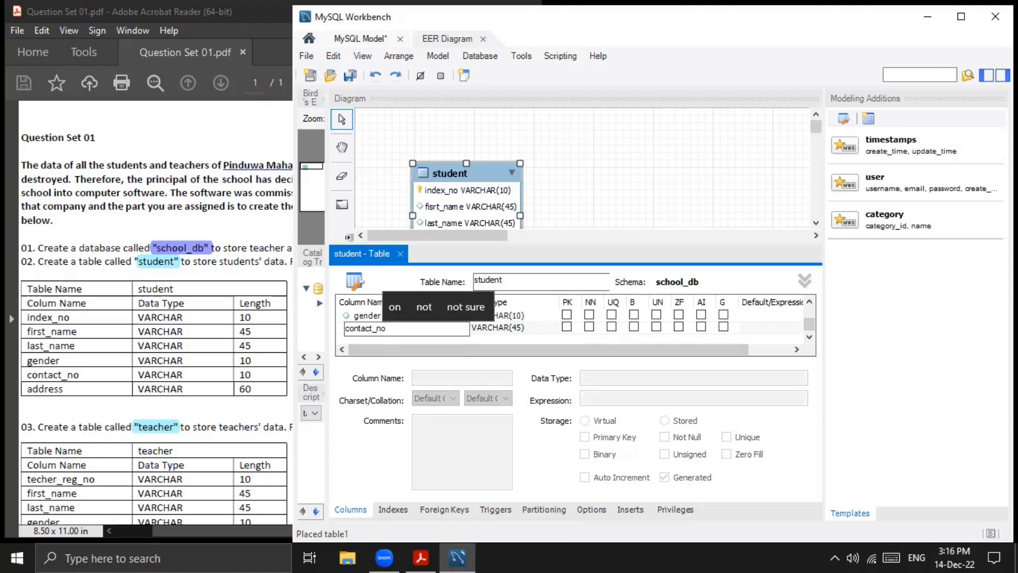
pyautogui.doubleClick(519, 330)
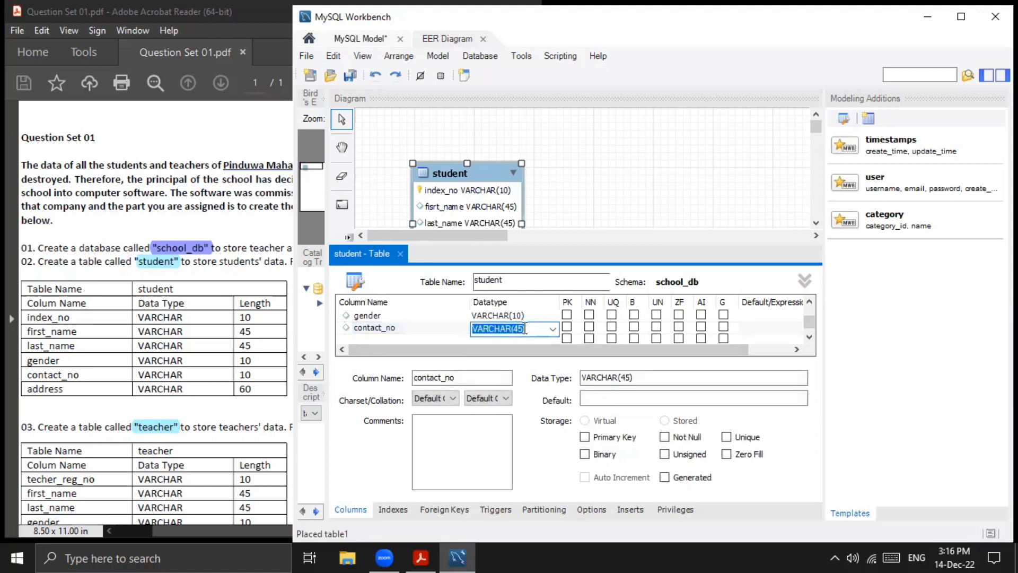
pyautogui.click(521, 330)
pyautogui.press('BackSpace')
pyautogui.press('BackSpace')
pyautogui.press('BackSpace')
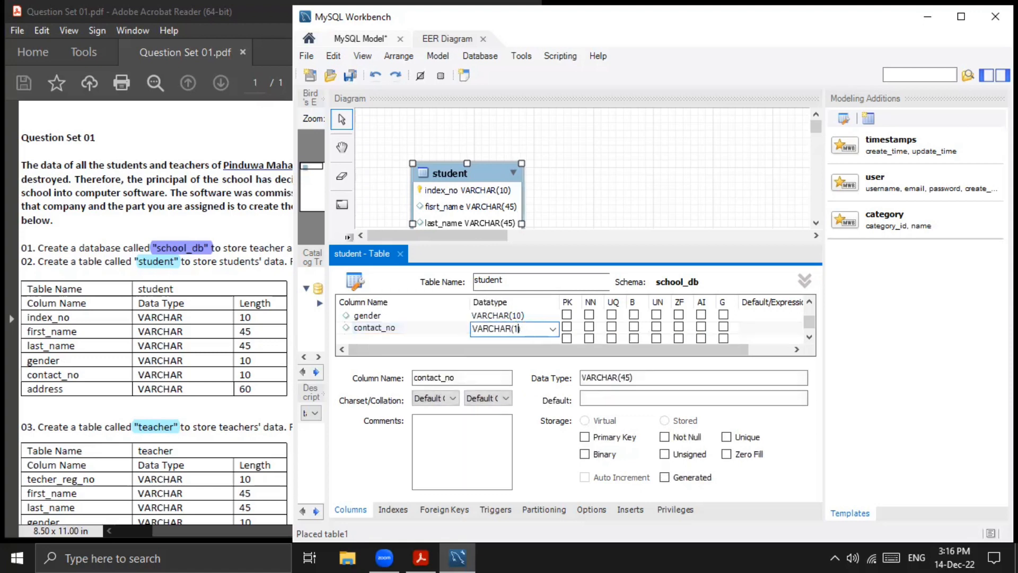
pyautogui.write('10')
pyautogui.press('Return')
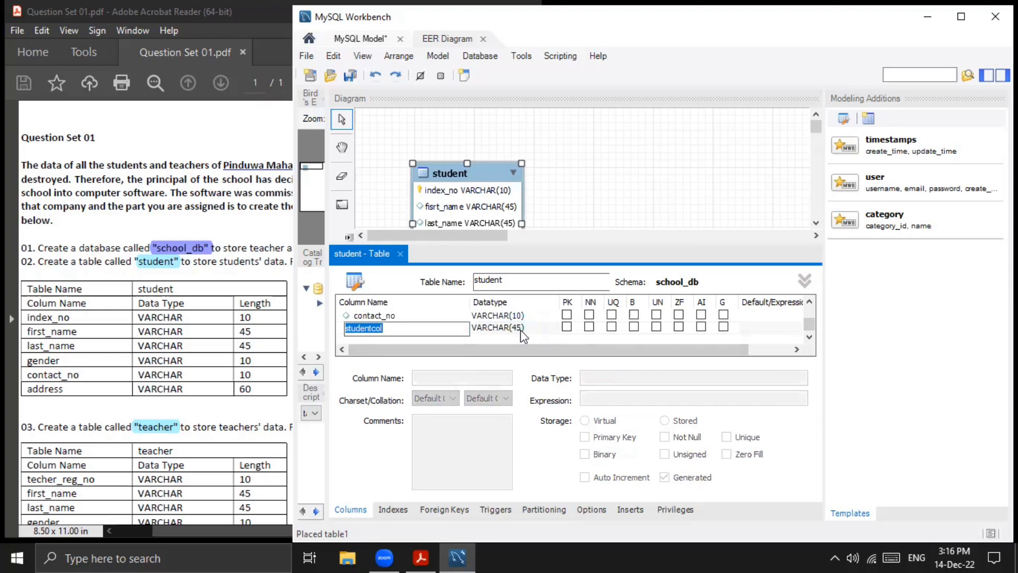
# - Add a sixth column named address to the student table with datatype VARCHAR(60)
pyautogui.write('ad')
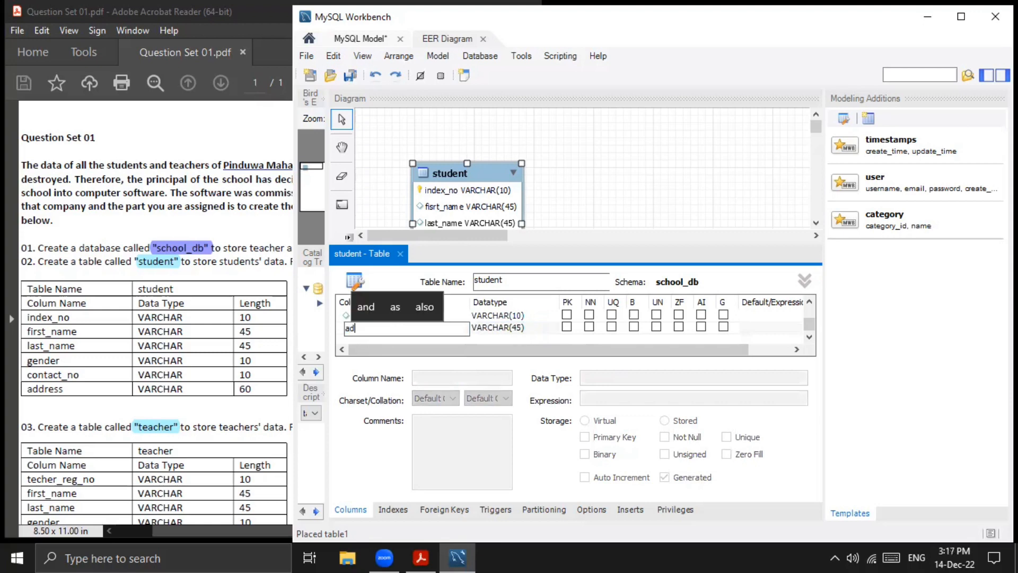
pyautogui.write('dress')
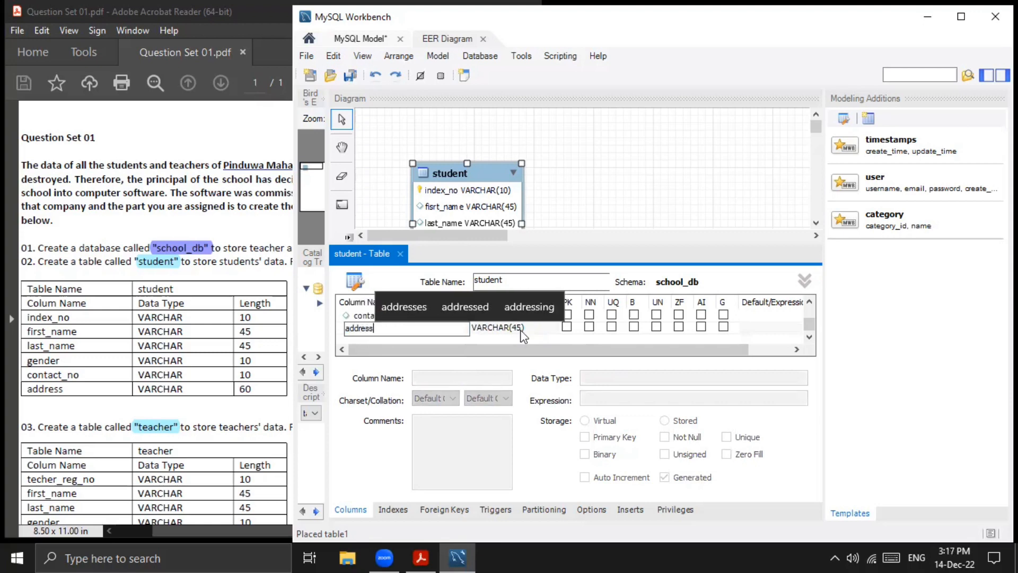
pyautogui.press('Tab')
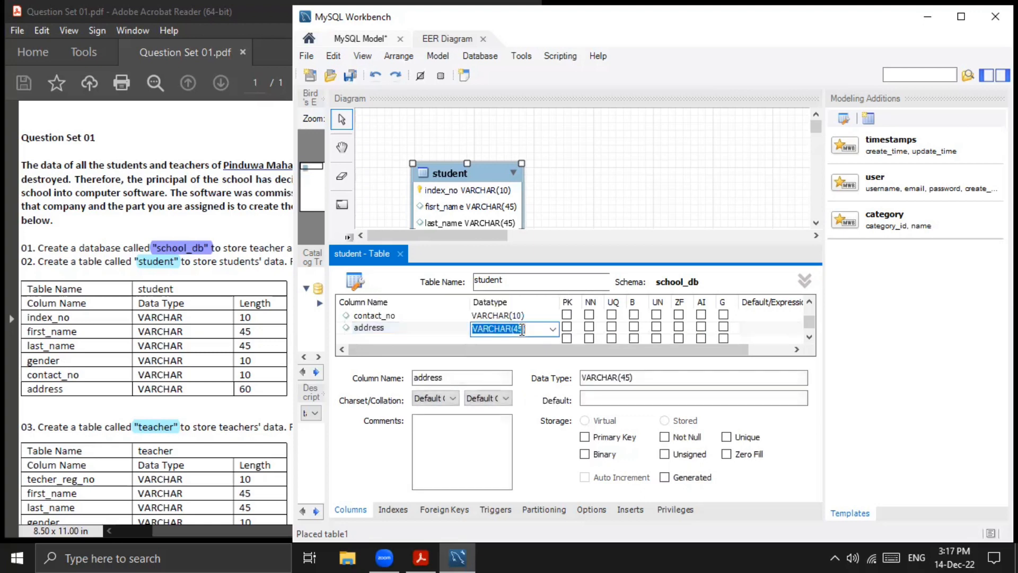
pyautogui.click(523, 329)
pyautogui.press('BackSpace')
pyautogui.press('BackSpace')
pyautogui.write('60')
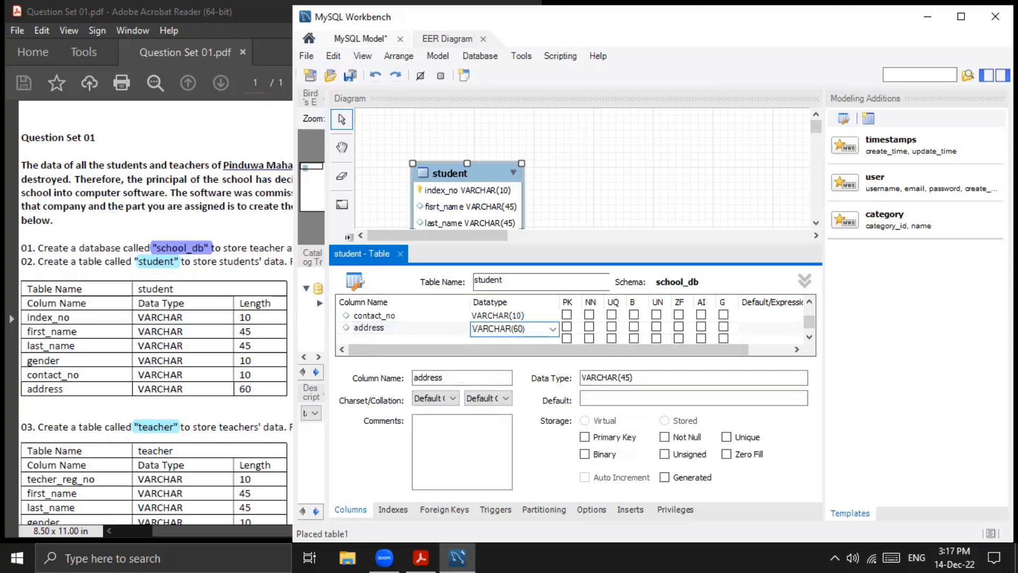
pyautogui.scroll(-1, 516, 331)
pyautogui.scroll(-1, 515, 331)
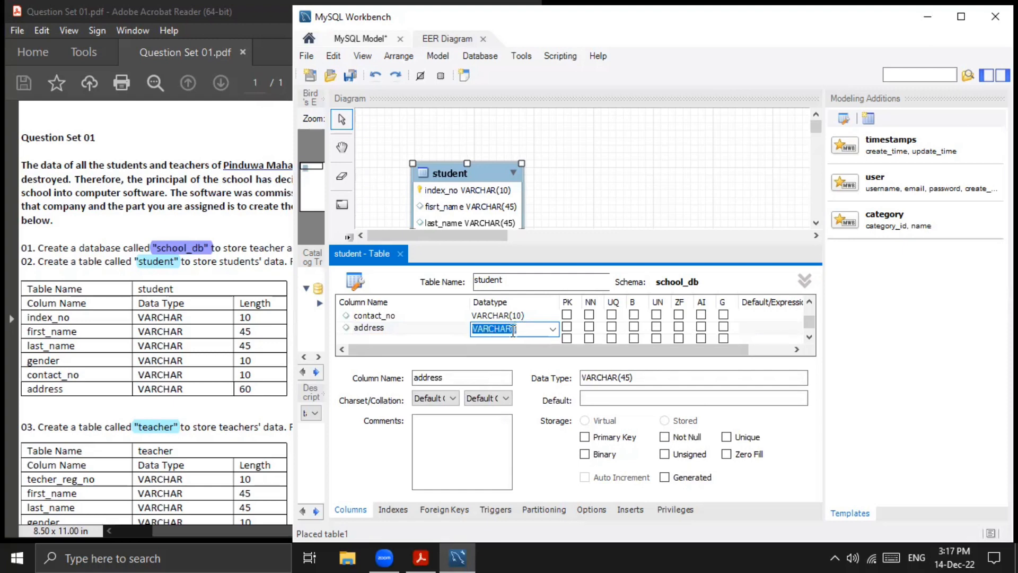
pyautogui.click(512, 329)
pyautogui.write('4')
pyautogui.press('BackSpace')
pyautogui.write('60')
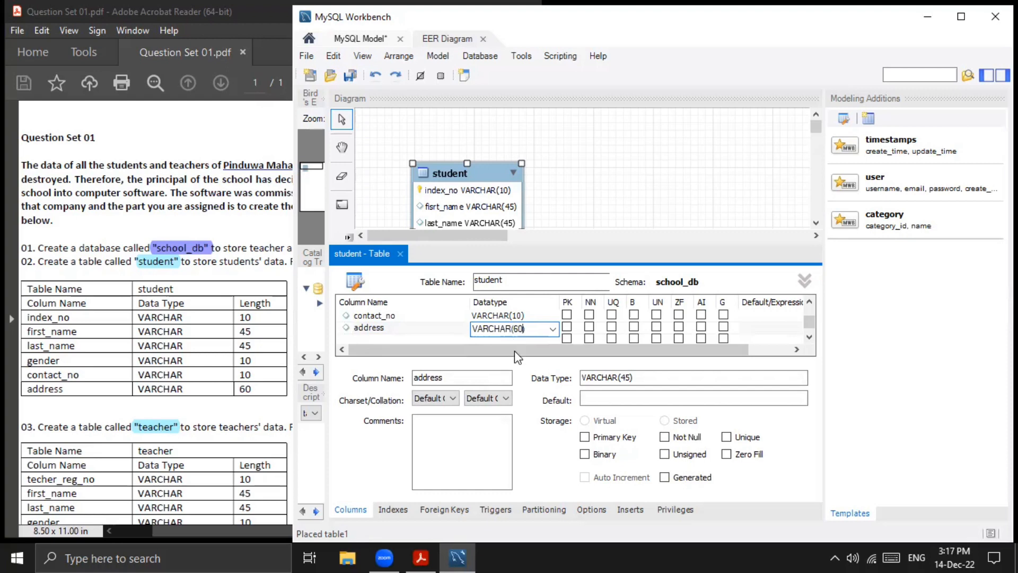
# - Close the student table editor and move the student table to the upper-left corner of the EER diagram
pyautogui.click(399, 251)
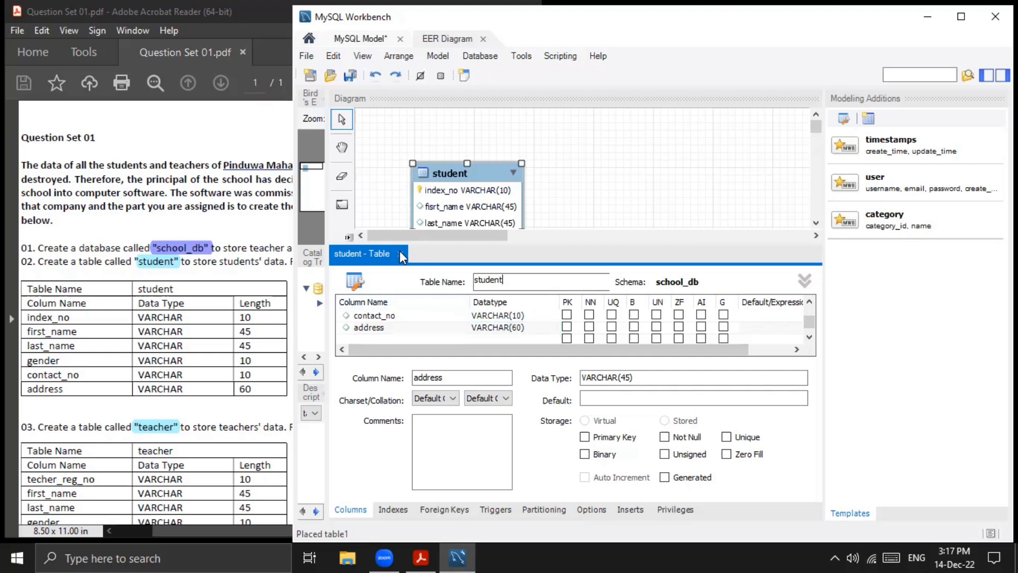
pyautogui.click(400, 253)
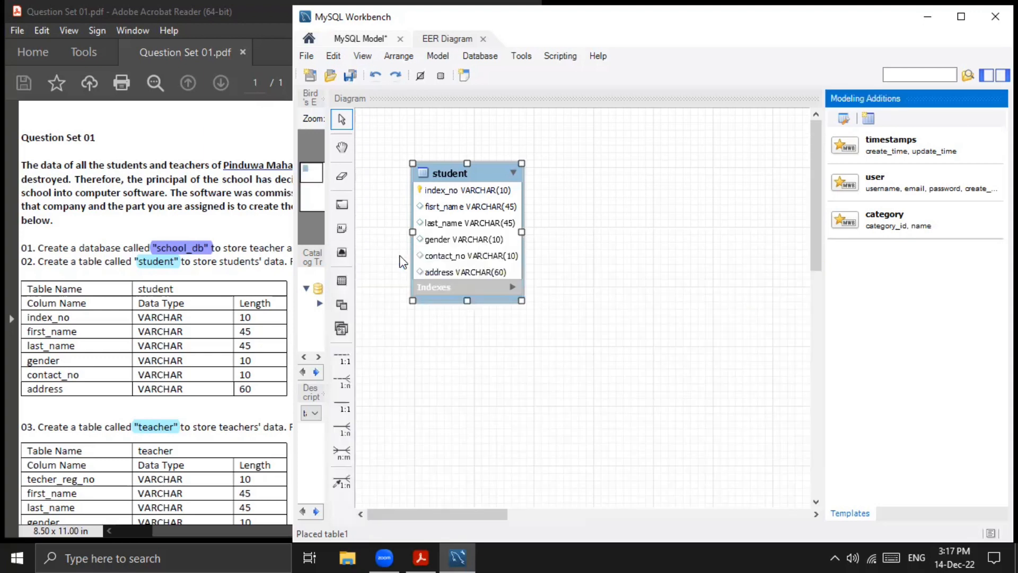
pyautogui.moveTo(444, 171); pyautogui.dragTo(409, 128)
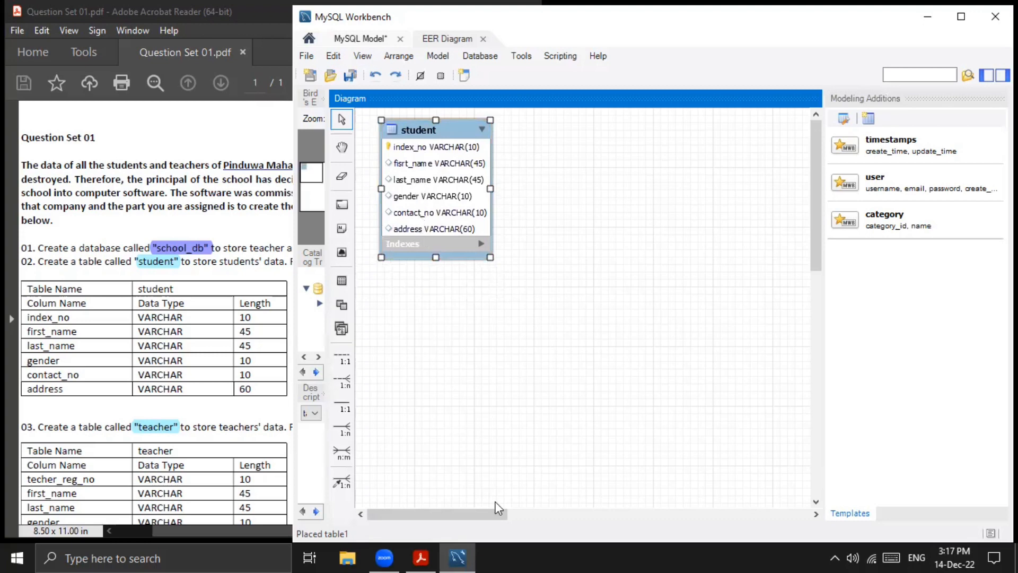
# - Shift the Question Set 01.pdf page so the whole teacher table specification can be read beside the MySQL Workbench diagram
pyautogui.click(243, 387)
pyautogui.scroll(-3, 239, 371)
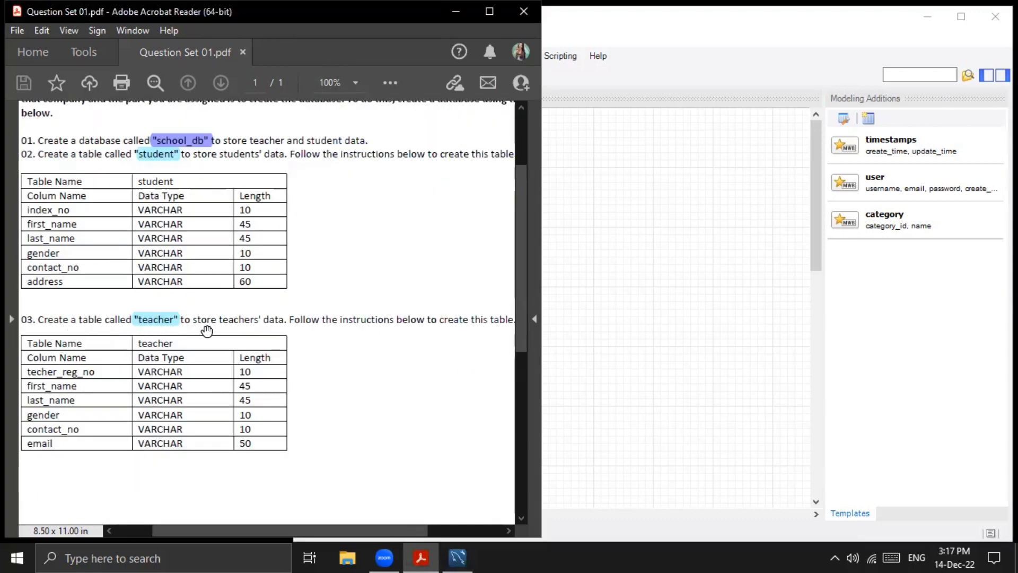
pyautogui.moveTo(307, 334); pyautogui.dragTo(339, 340)
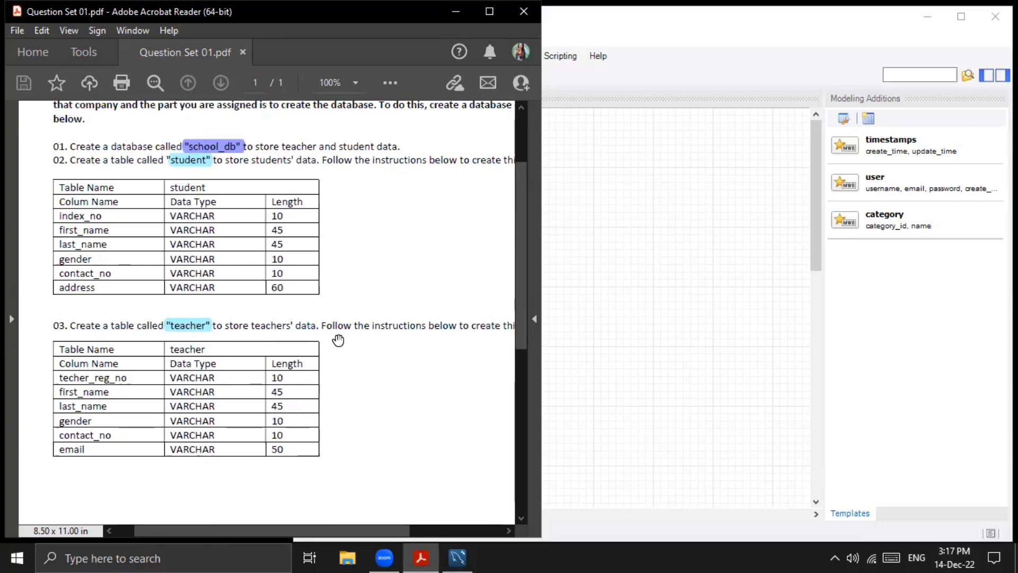
pyautogui.click(602, 291)
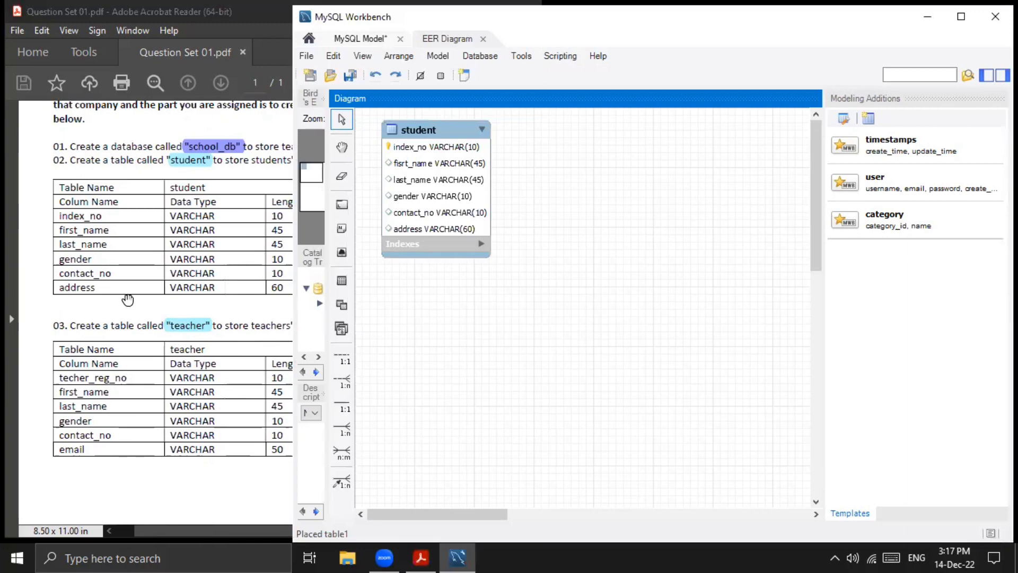
pyautogui.moveTo(134, 300); pyautogui.dragTo(107, 299)
pyautogui.click(617, 319)
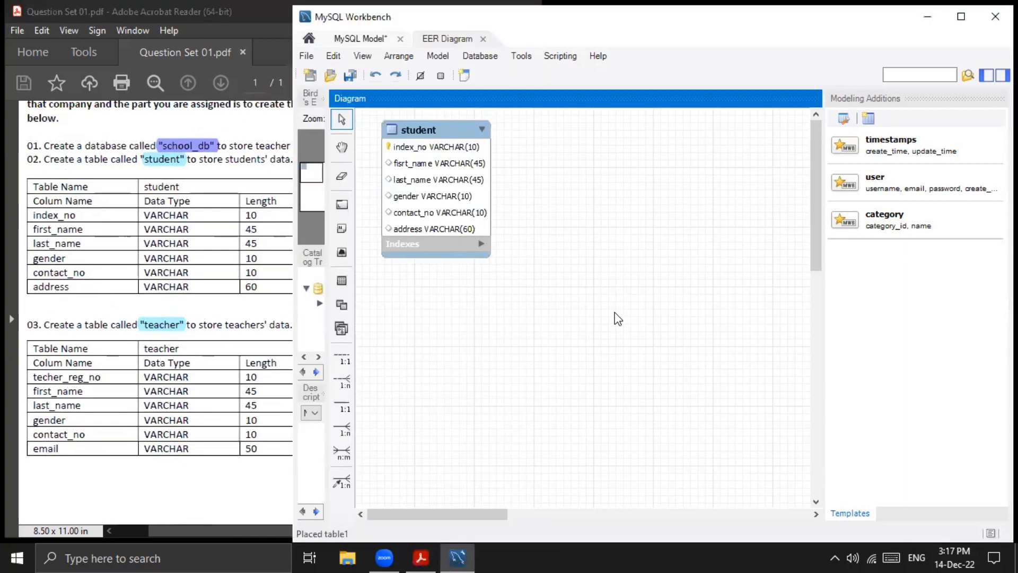
# - Place a new table to the right of the student table in the EER diagram and name it teacher
pyautogui.click(342, 281)
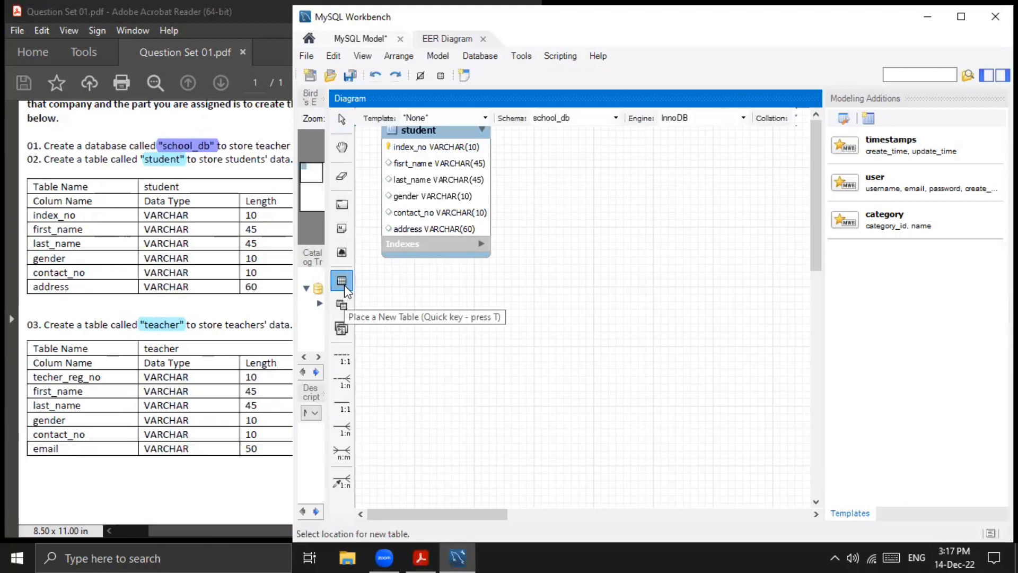
pyautogui.click(627, 199)
pyautogui.doubleClick(639, 204)
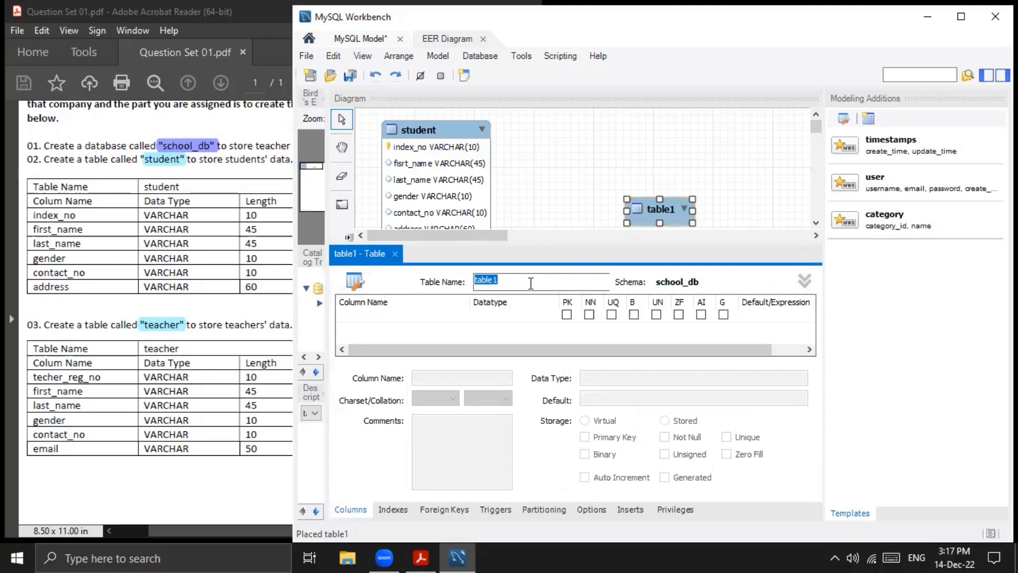
pyautogui.write('teacher')
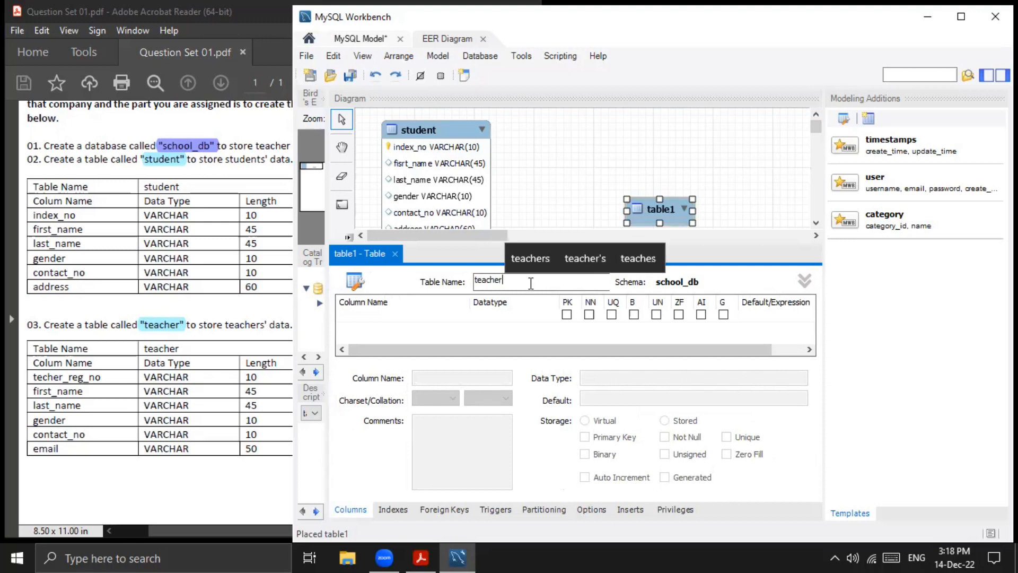
# - Add a first column named teacher_reg_no to the teacher table with datatype VARCHAR(10)
pyautogui.doubleClick(362, 312)
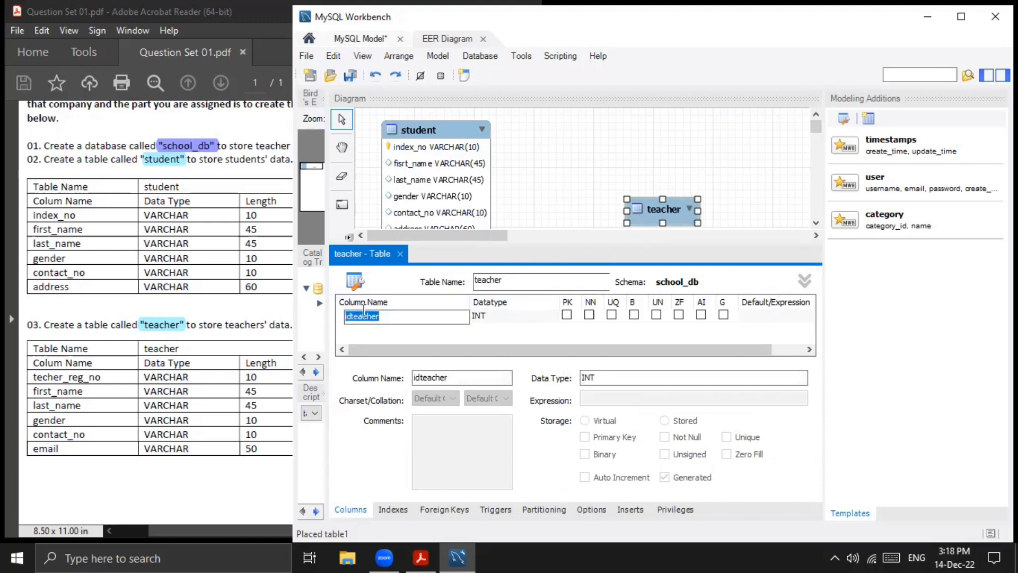
pyautogui.write('teache')
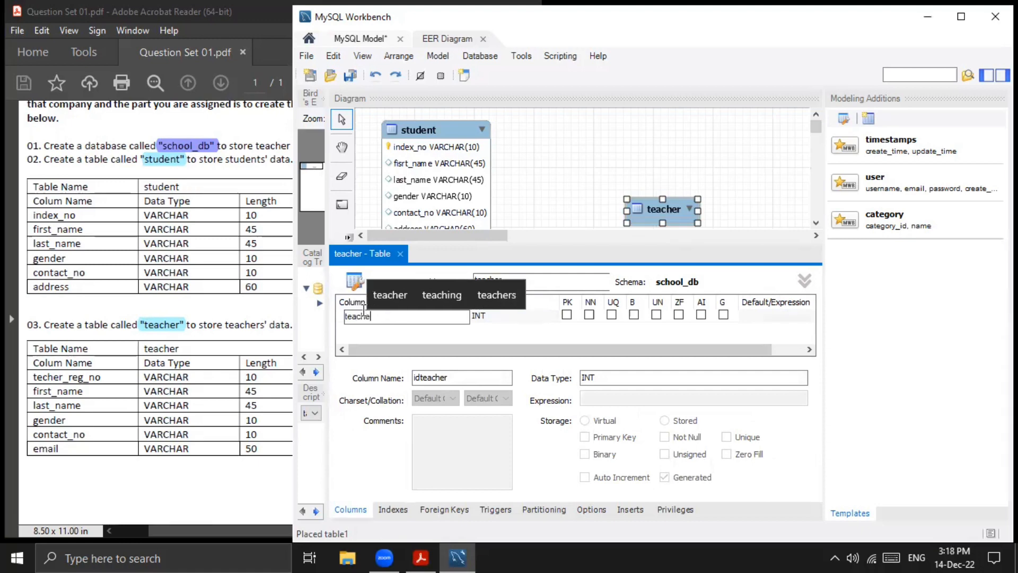
pyautogui.write('r_re')
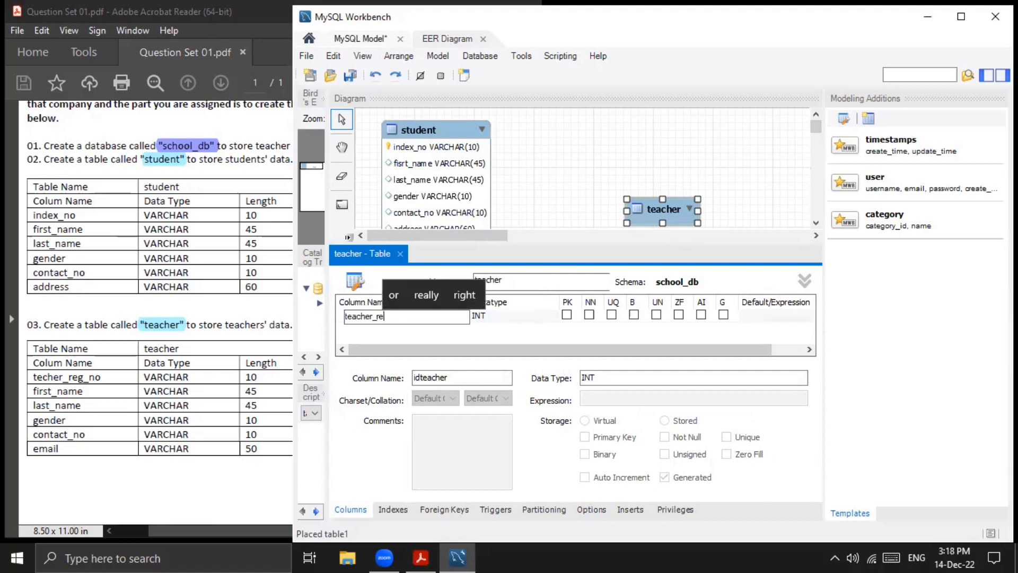
pyautogui.write('g_no')
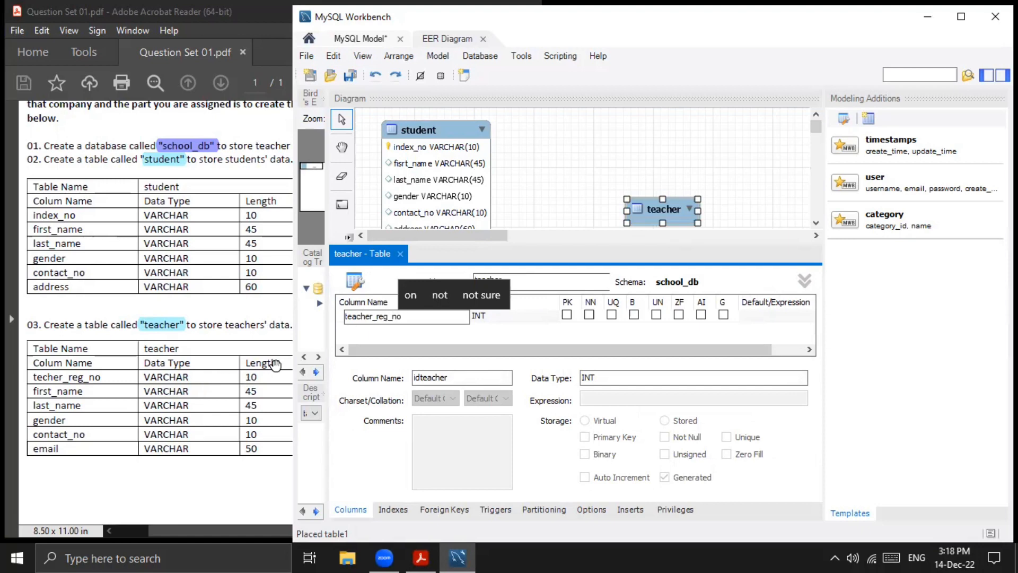
pyautogui.press('Tab')
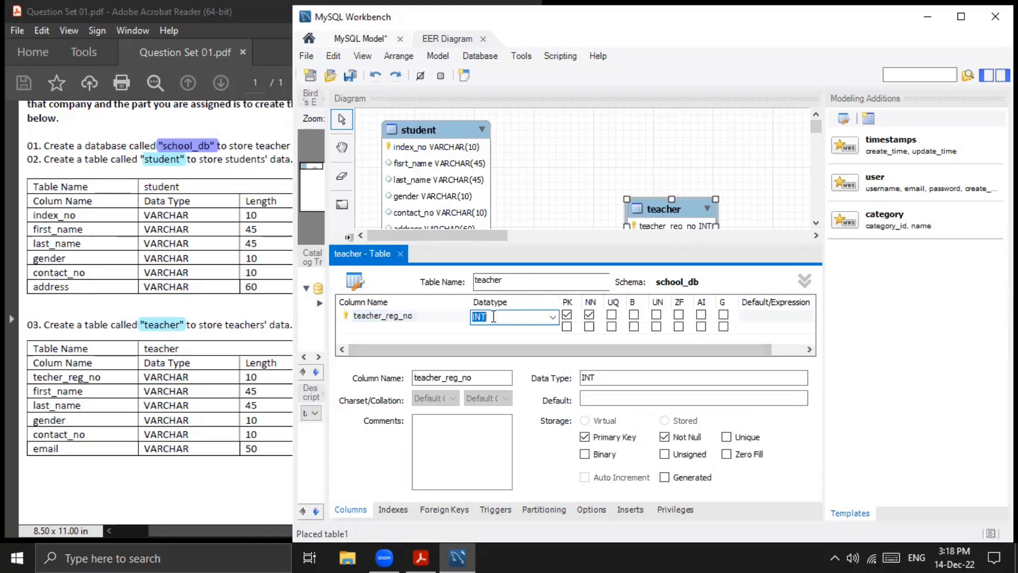
pyautogui.press('Down')
pyautogui.click(514, 317)
pyautogui.write('10')
pyautogui.click(514, 326)
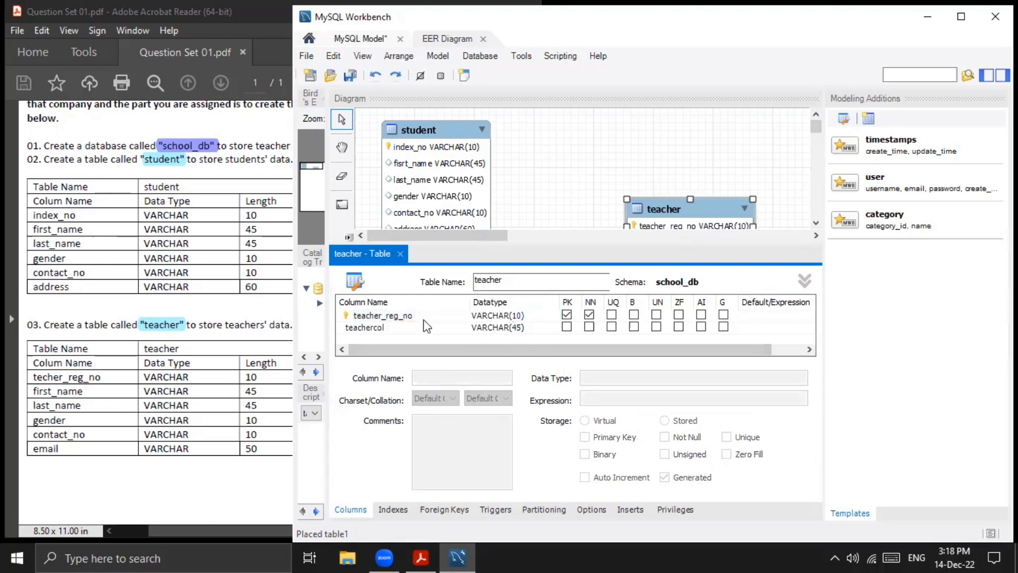
# - Add a second column named first_name to the teacher table, keeping the datatype VARCHAR(45)
pyautogui.doubleClick(351, 329)
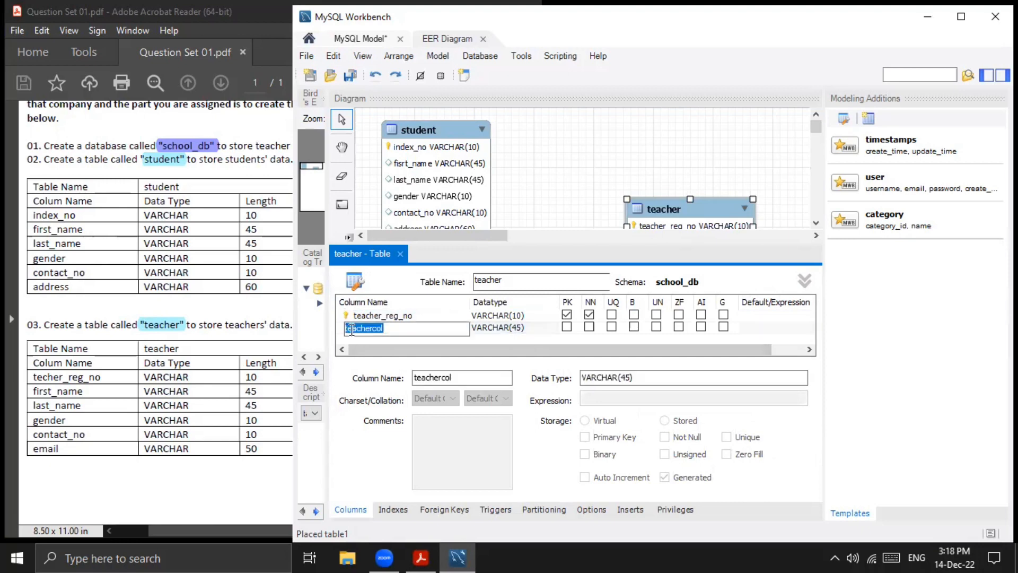
pyautogui.write('fi')
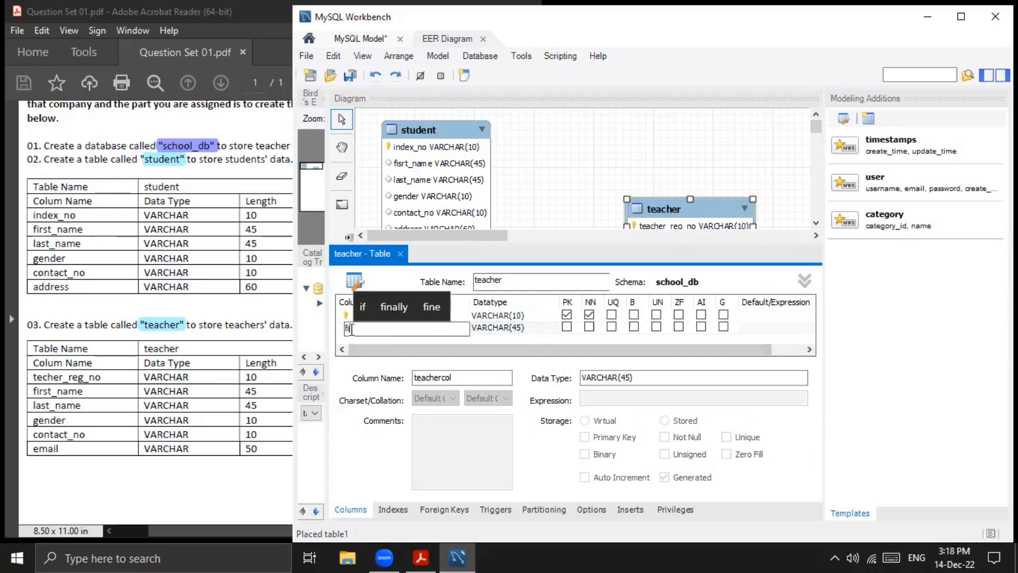
pyautogui.write('rst')
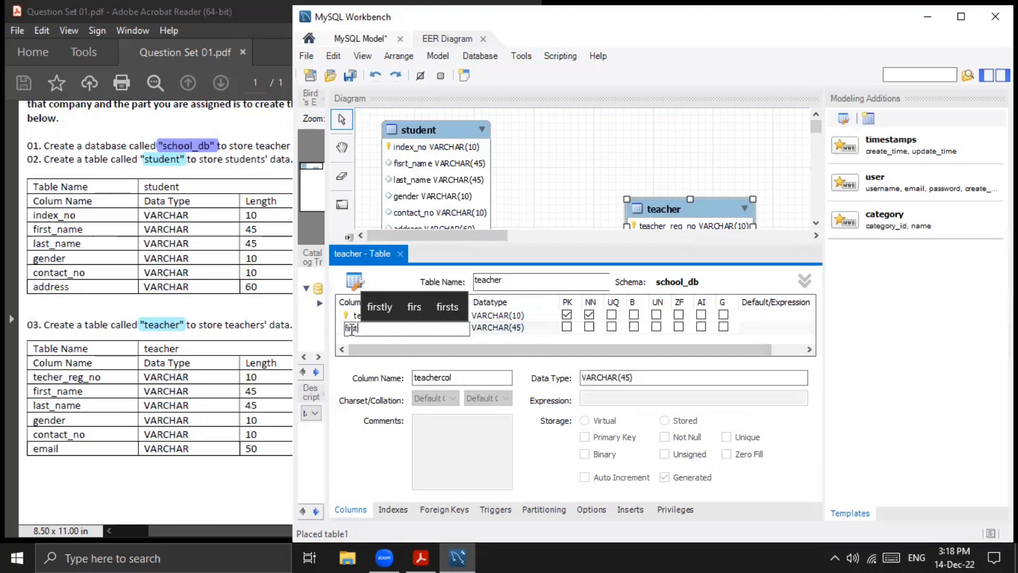
pyautogui.write('_nae')
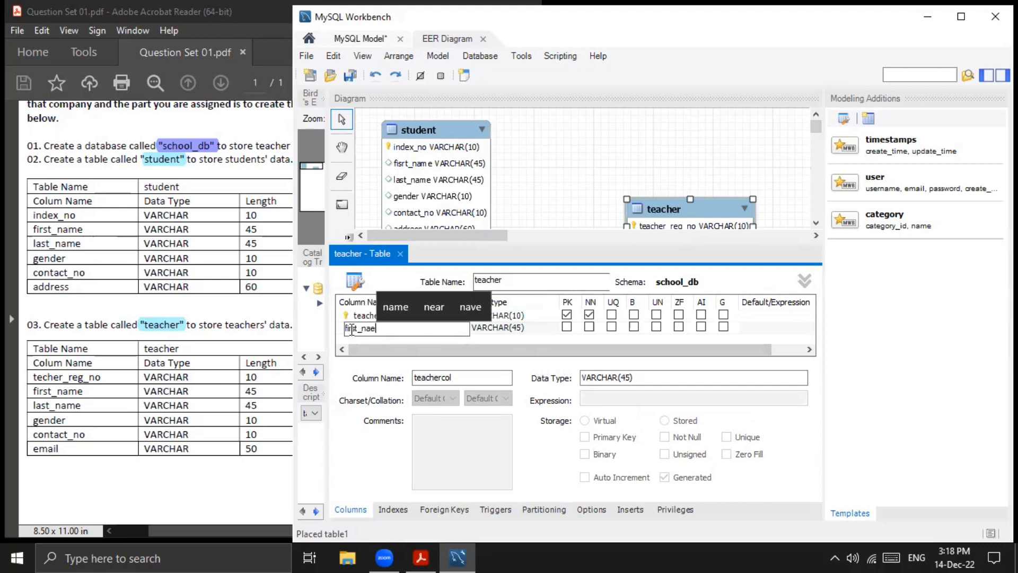
pyautogui.press('BackSpace')
pyautogui.write('me')
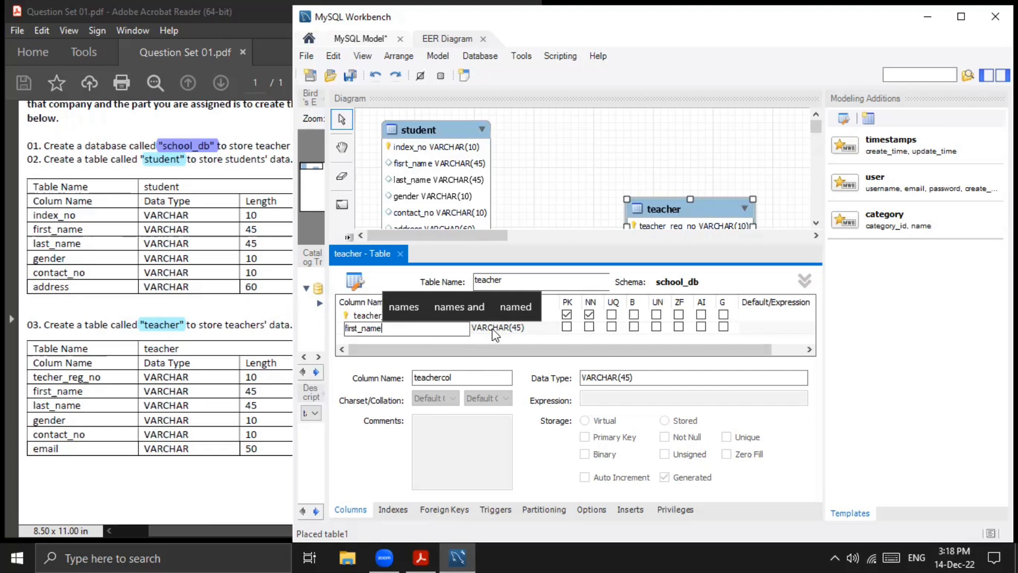
pyautogui.press('Return')
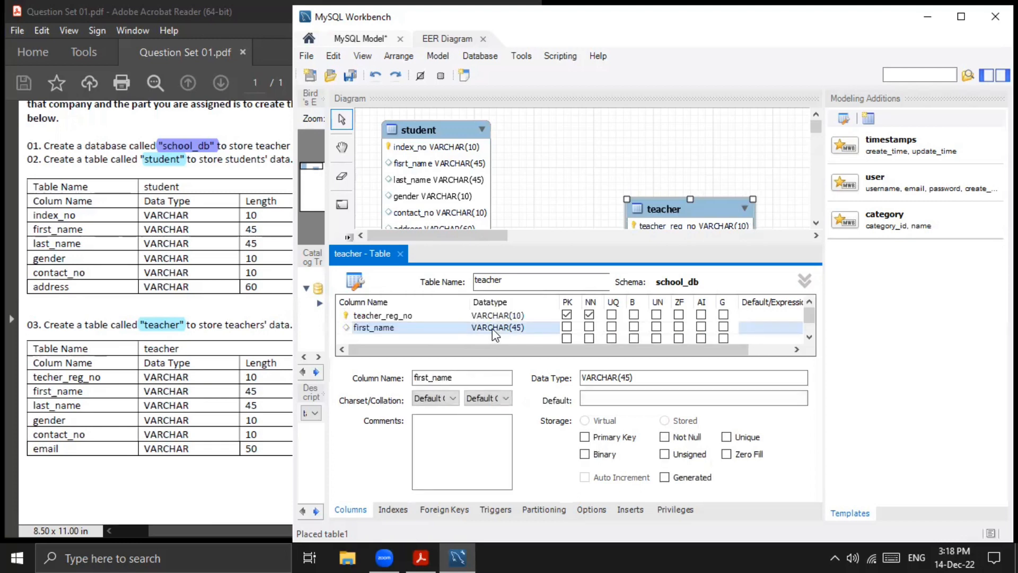
# - Add a third column named last_name to the teacher table, keeping the datatype VARCHAR(45)
pyautogui.click(396, 336)
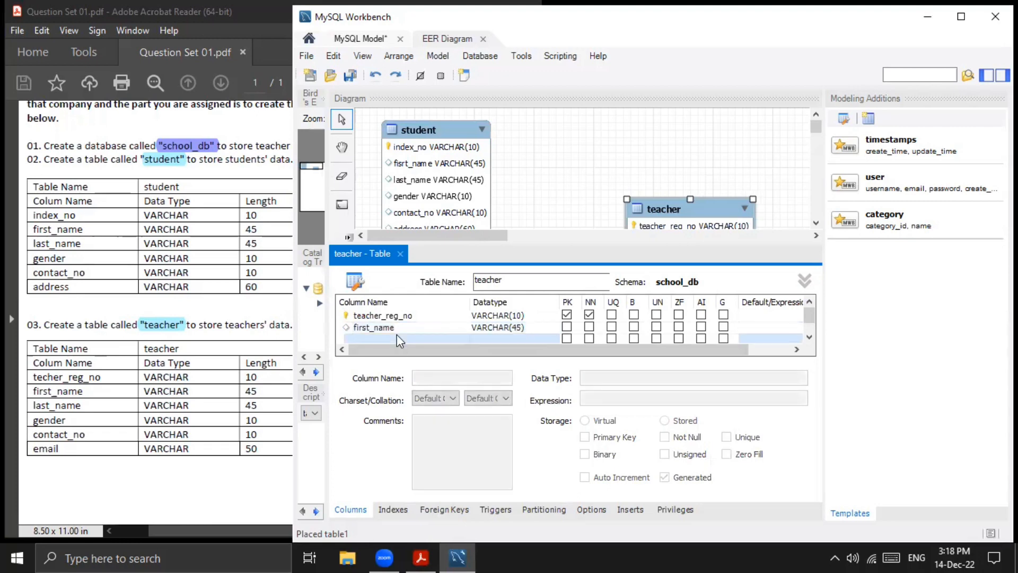
pyautogui.doubleClick(397, 336)
pyautogui.scroll(-1, 406, 322)
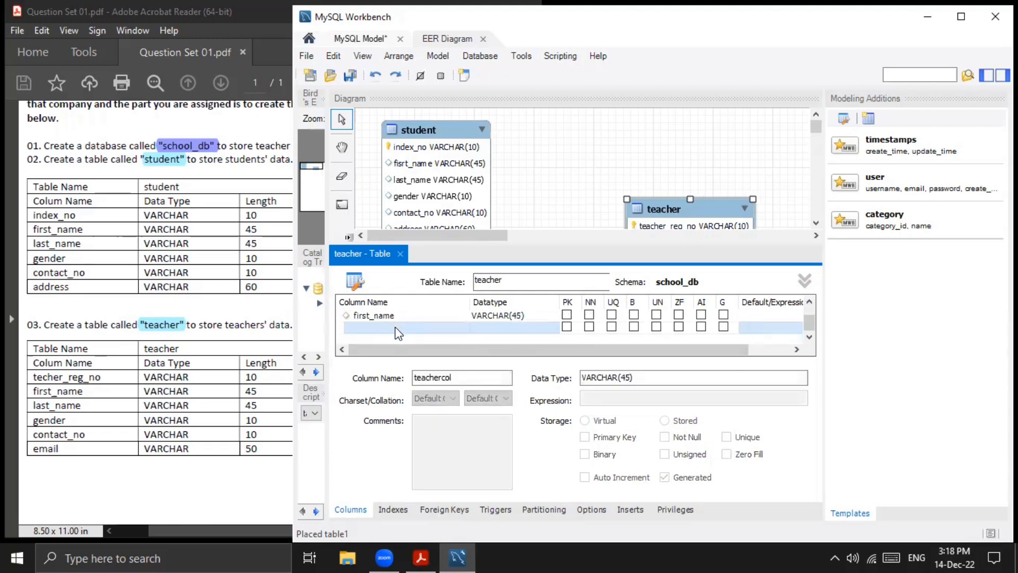
pyautogui.doubleClick(396, 327)
pyautogui.write('las')
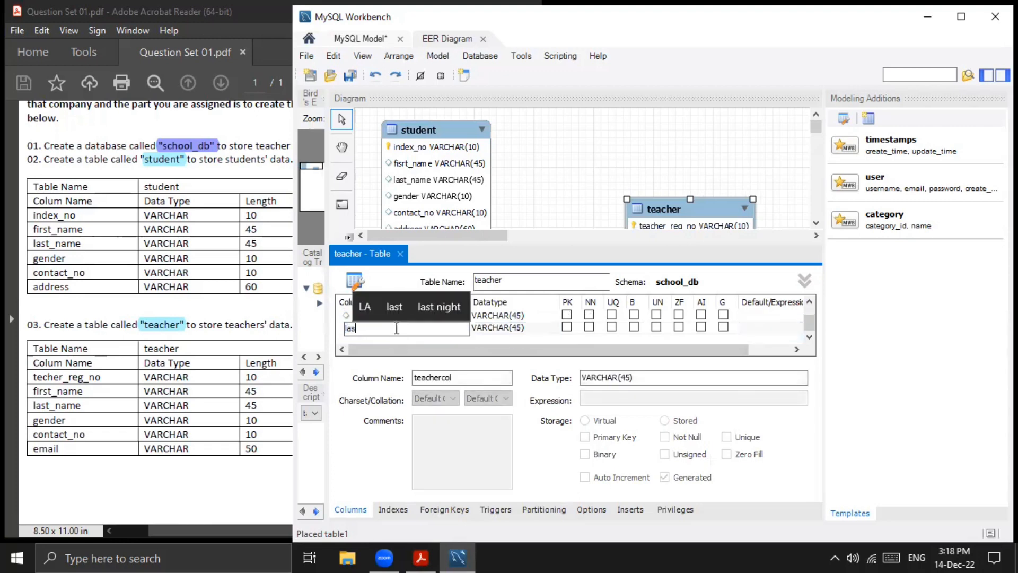
pyautogui.write('t_name')
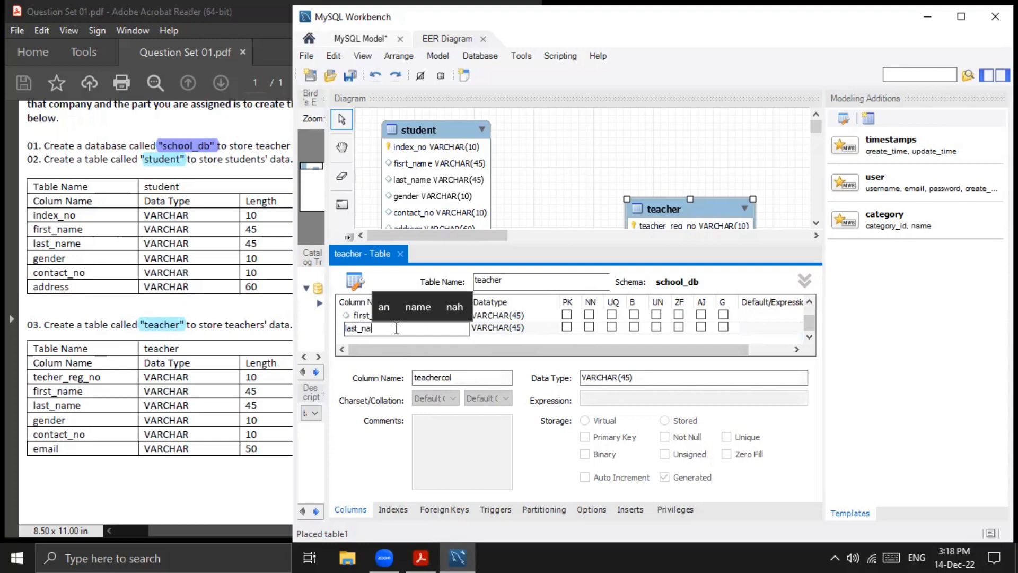
pyautogui.click(508, 327)
pyautogui.click(536, 328)
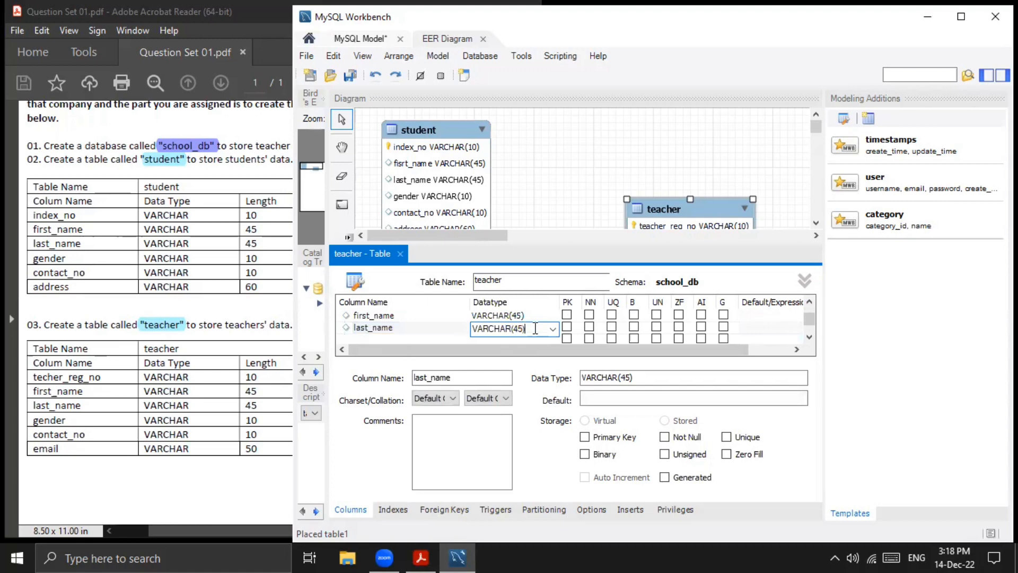
pyautogui.press('Return')
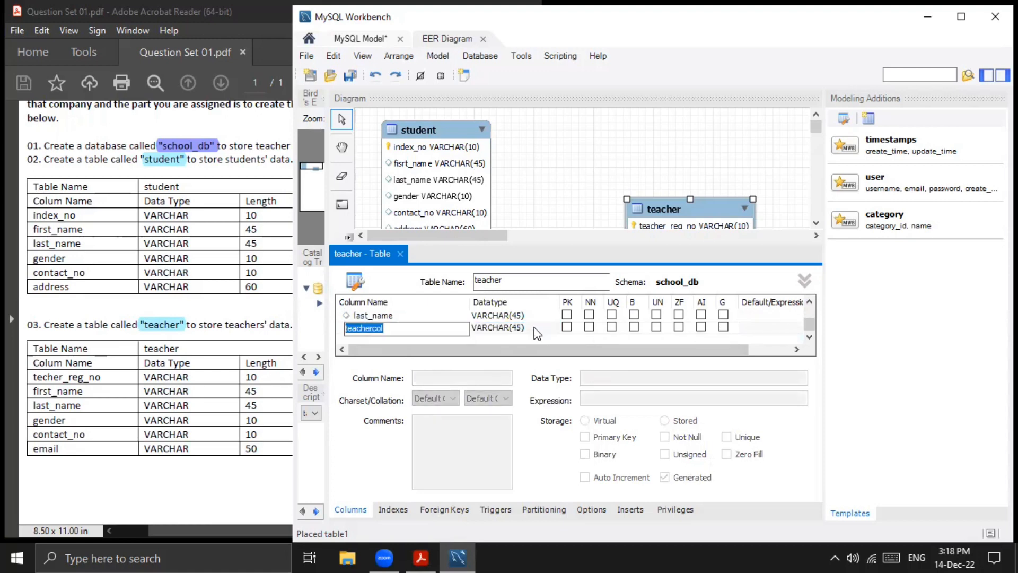
# - Add a fourth column named gender to the teacher table with datatype VARCHAR(10)
pyautogui.write('gen')
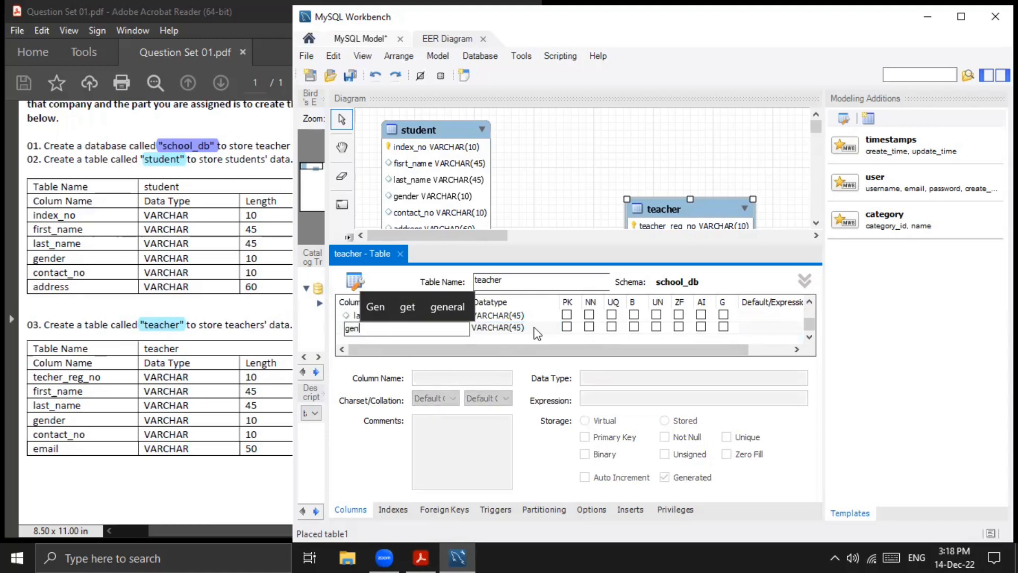
pyautogui.write('dder')
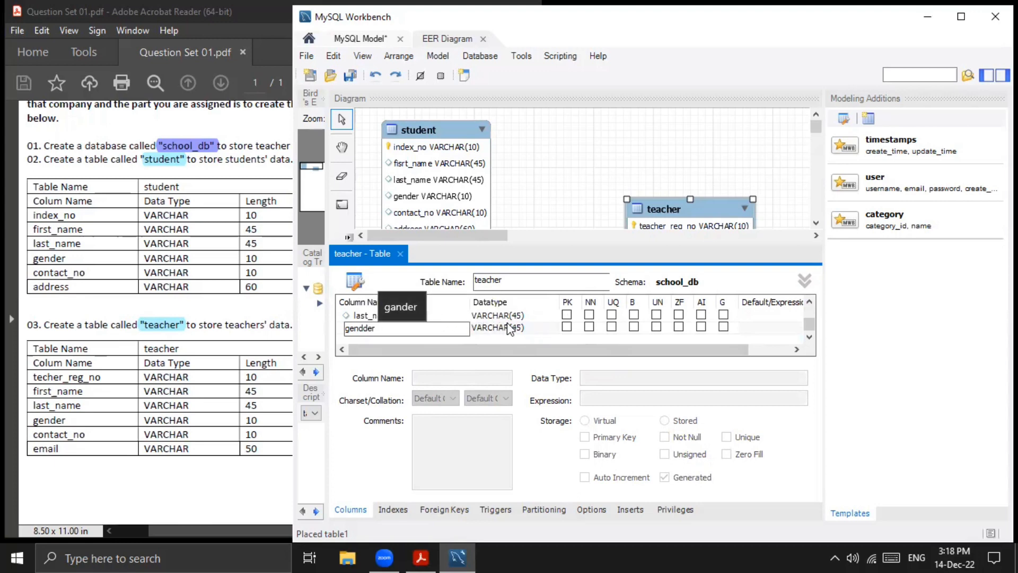
pyautogui.click(369, 329)
pyautogui.press('BackSpace')
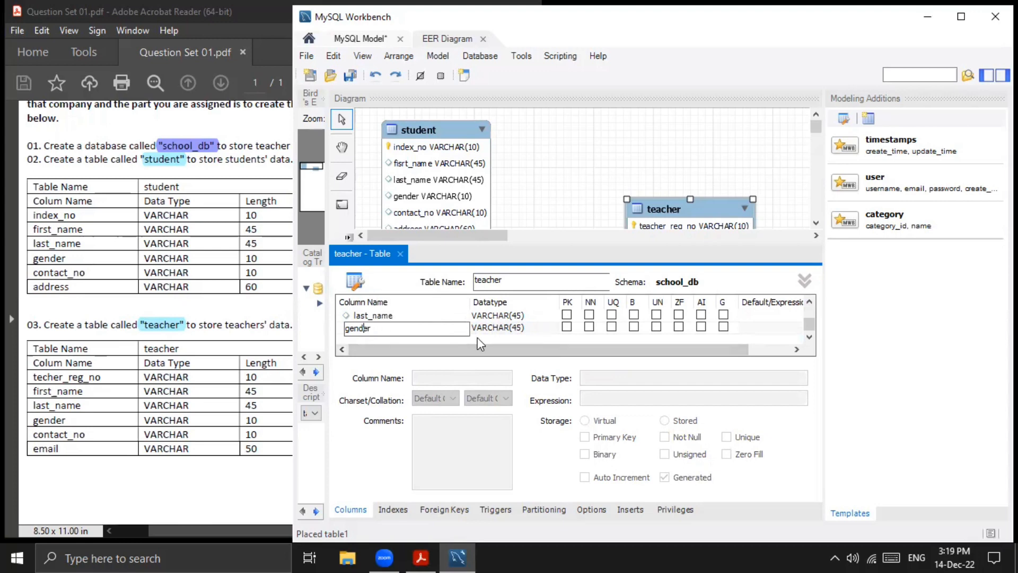
pyautogui.click(520, 328)
pyautogui.click(519, 328)
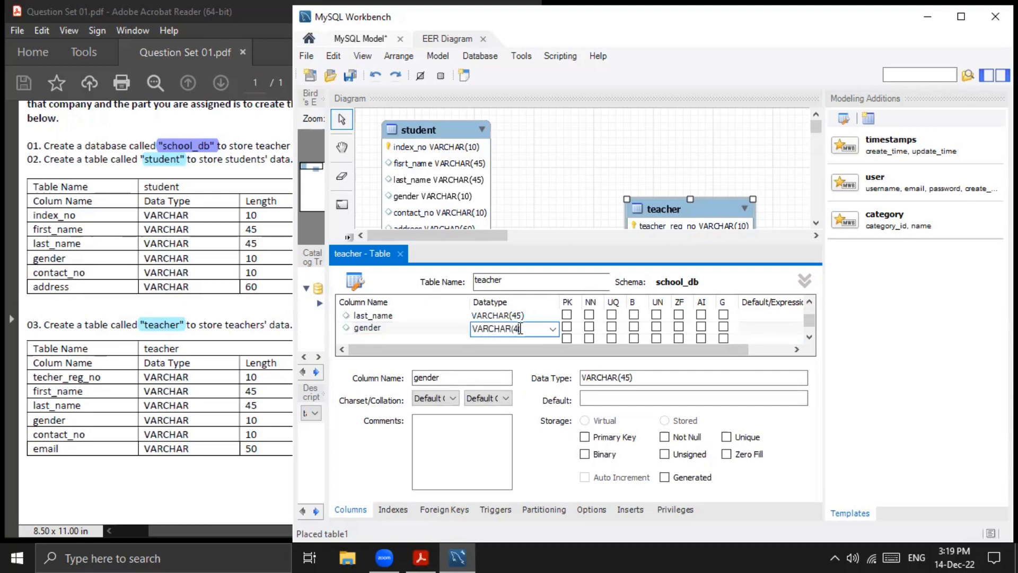
pyautogui.press('BackSpace')
pyautogui.write('10')
pyautogui.doubleClick(521, 335)
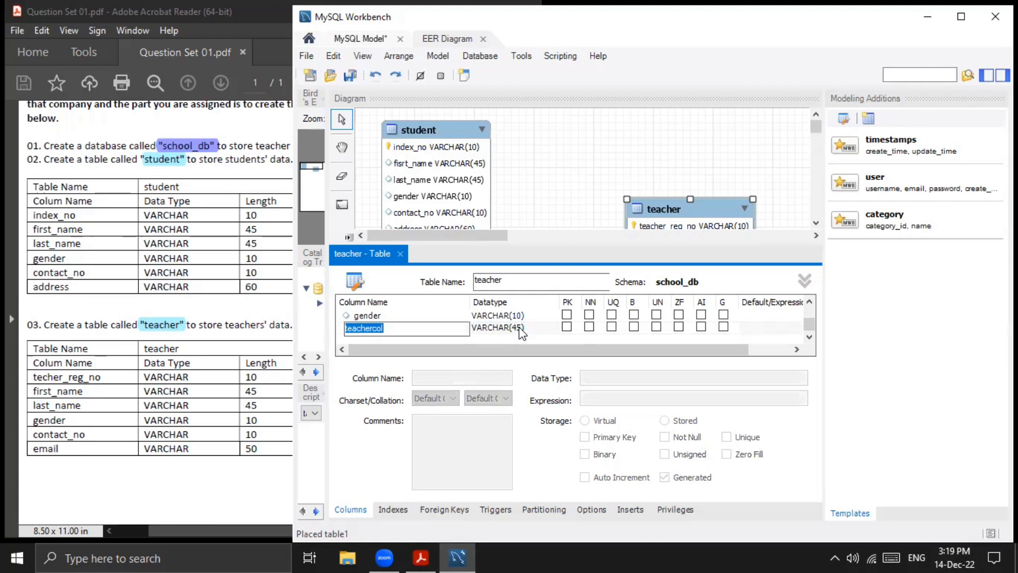
# - Add a fifth column named contact_no to the teacher table with datatype VARCHAR(10)
pyautogui.write('conta')
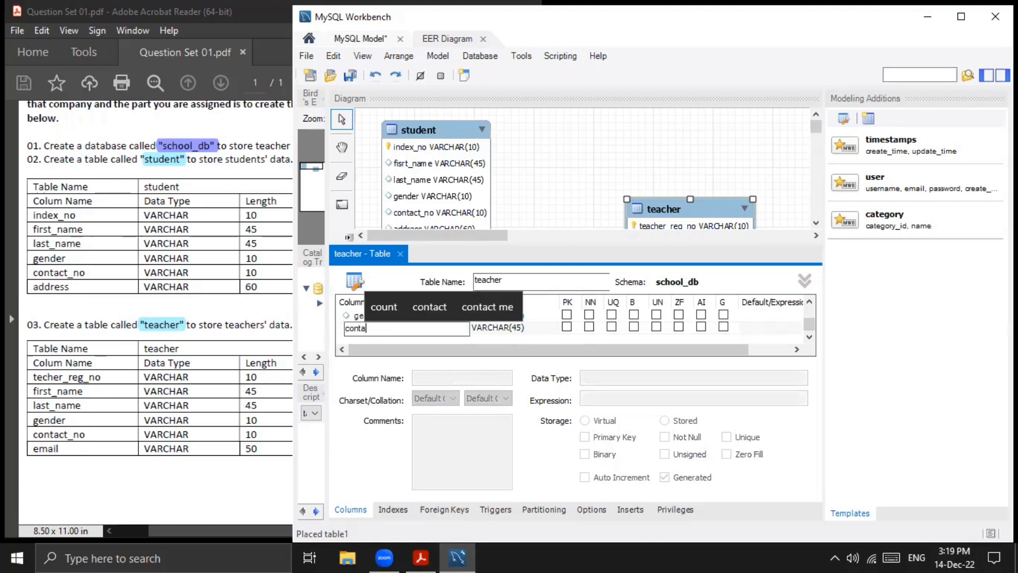
pyautogui.write('ct_no')
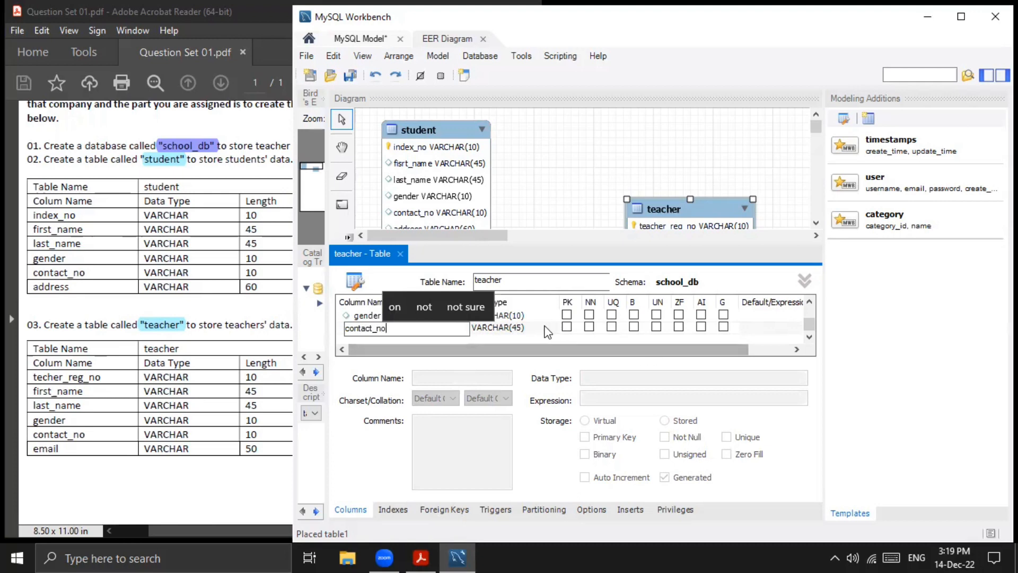
pyautogui.click(513, 328)
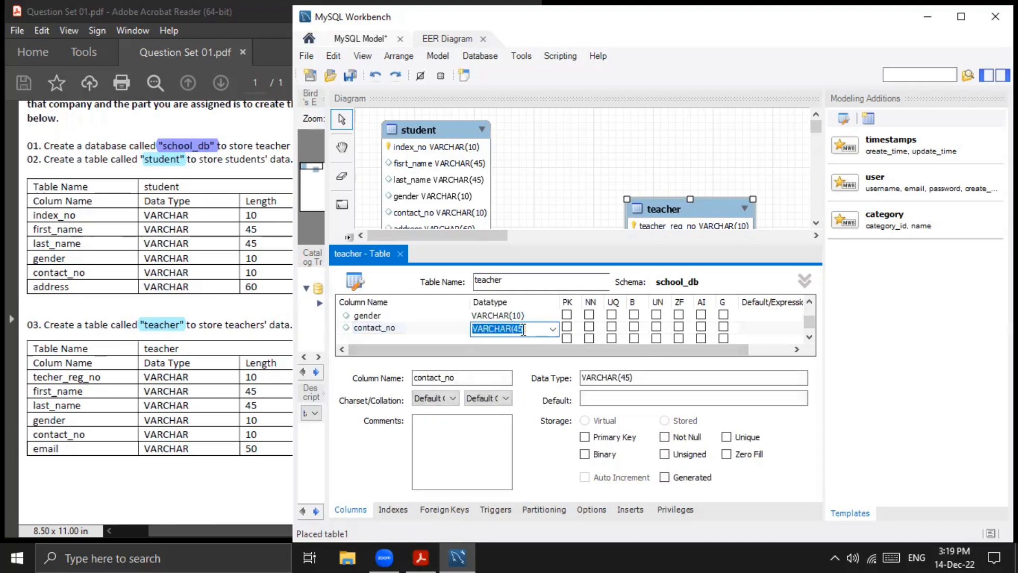
pyautogui.click(523, 329)
pyautogui.press('BackSpace')
pyautogui.press('BackSpace')
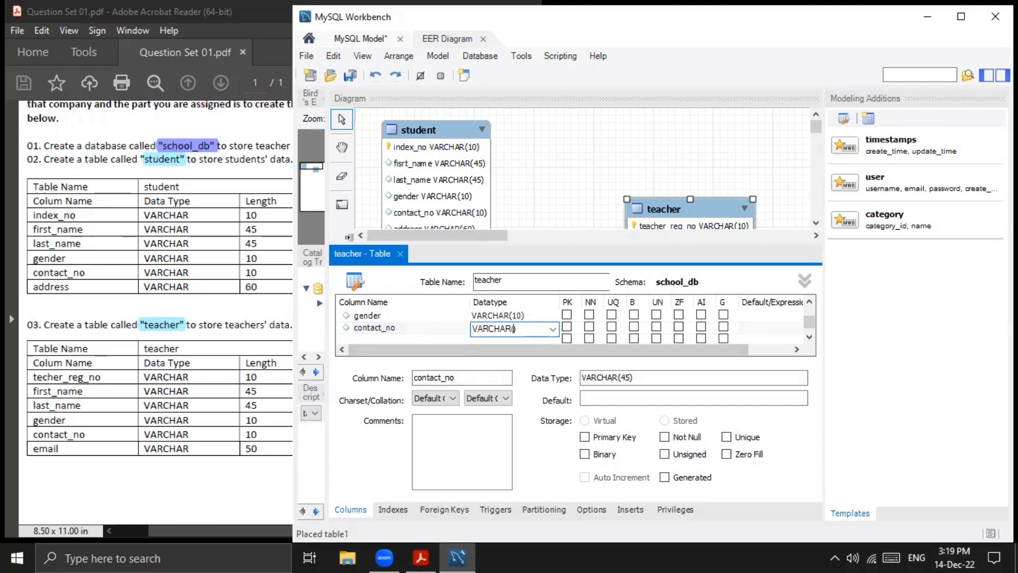
pyautogui.write('10')
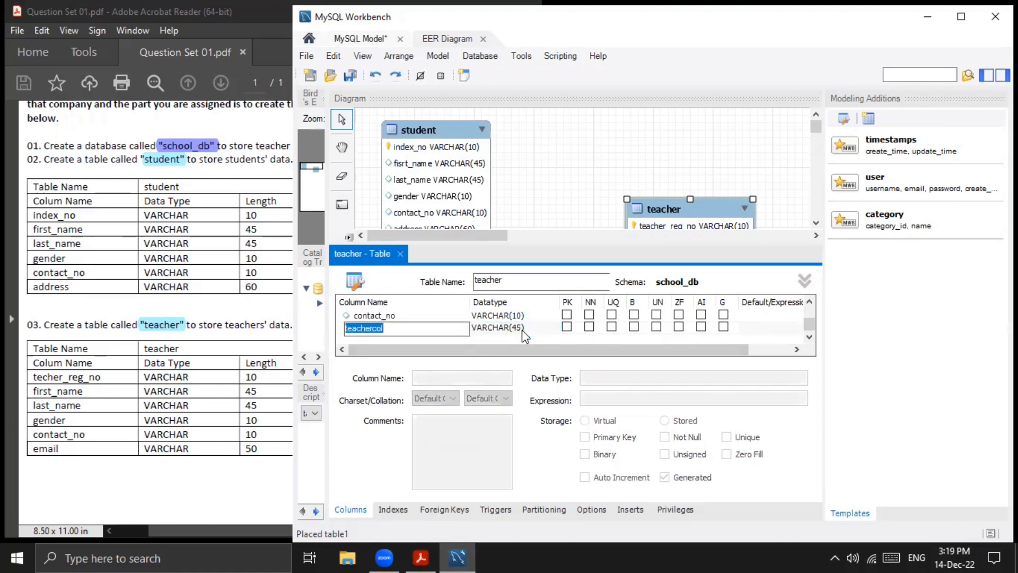
pyautogui.press('Return')
# - Add a sixth column named eamil to the teacher table with datatype VARCHAR(50)
pyautogui.write('eai')
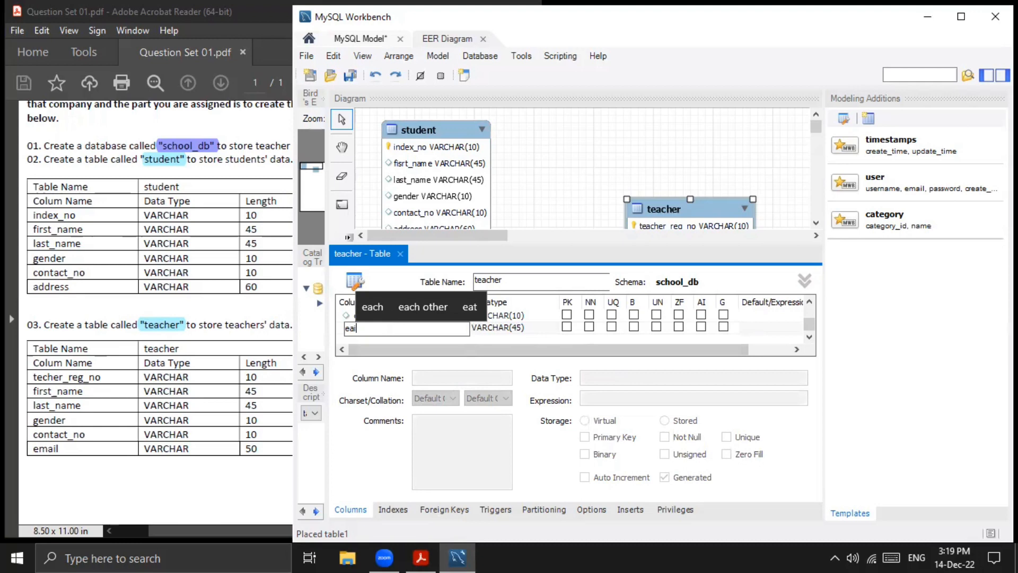
pyautogui.press('BackSpace')
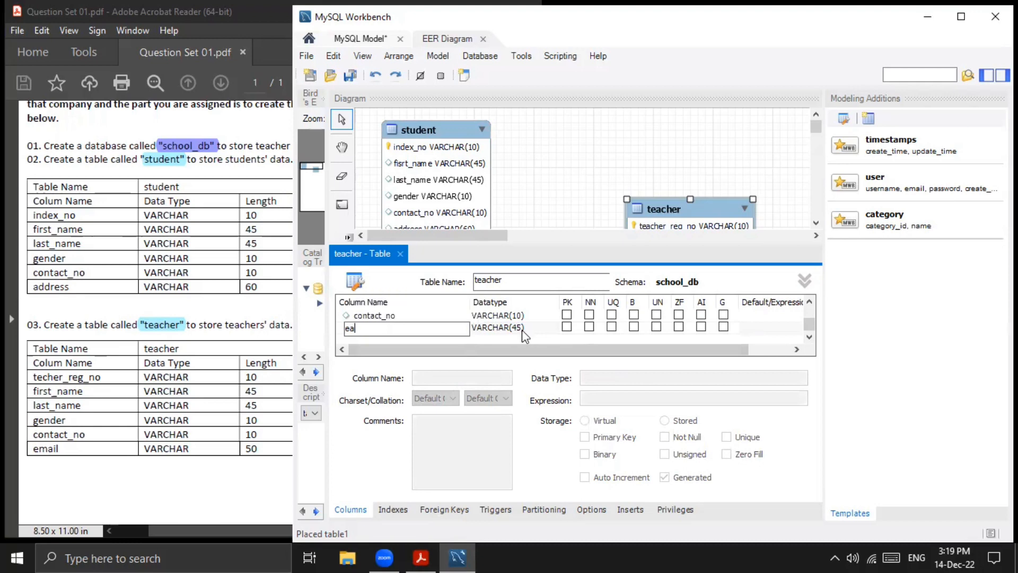
pyautogui.write('mi')
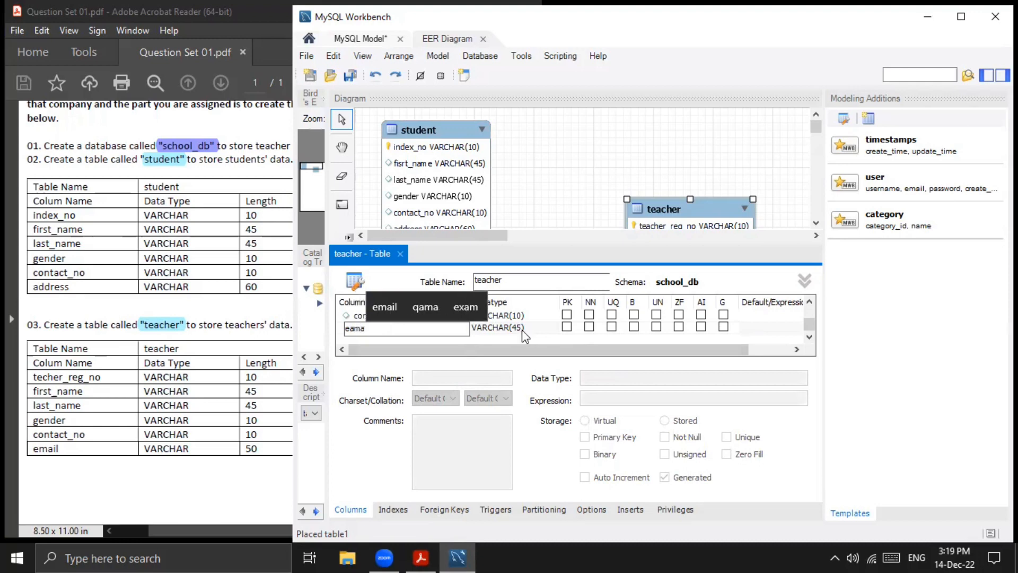
pyautogui.write('l')
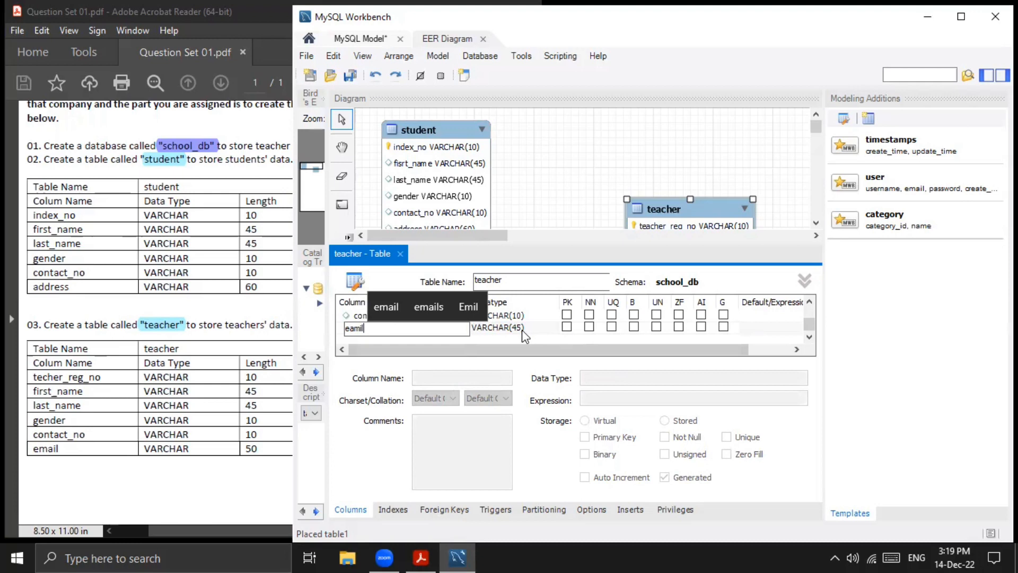
pyautogui.click(522, 330)
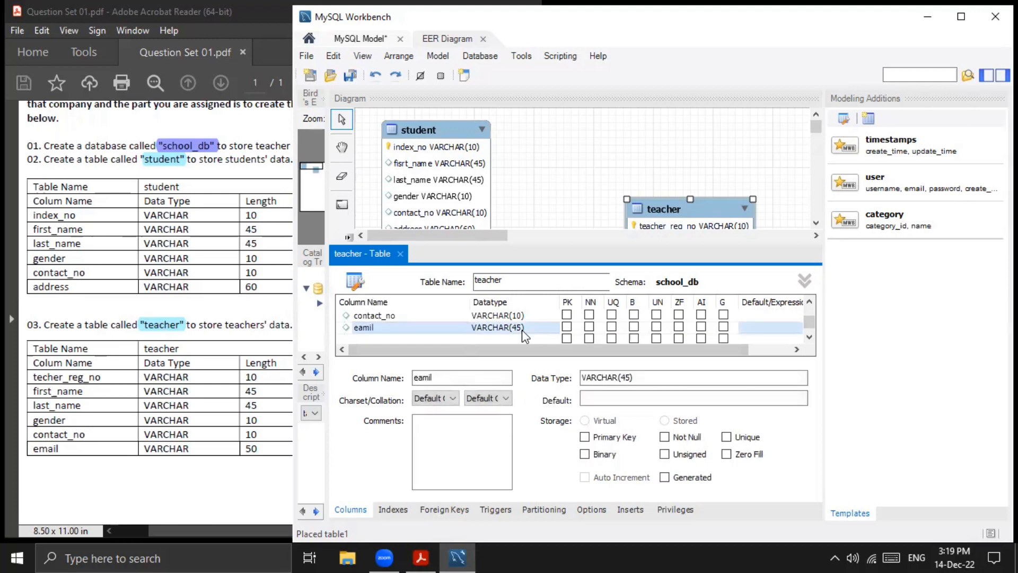
pyautogui.click(522, 330)
pyautogui.click(523, 329)
pyautogui.press('BackSpace')
pyautogui.press('BackSpace')
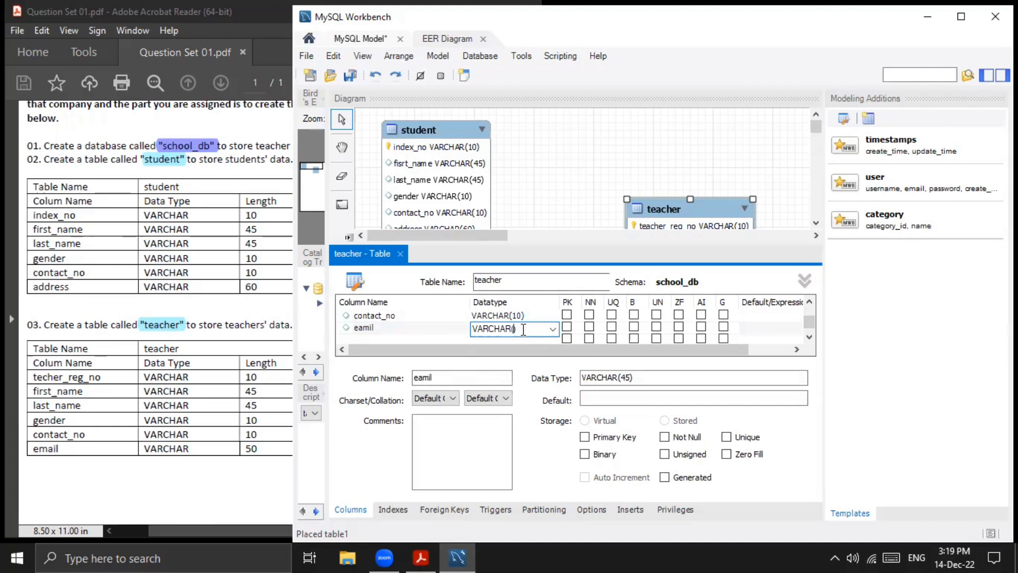
pyautogui.write('50')
# - Close the teacher table editor and arrange the student and teacher tables side by side near the top of the EER diagram
pyautogui.click(400, 254)
pyautogui.moveTo(646, 212); pyautogui.dragTo(571, 142)
pyautogui.moveTo(445, 128); pyautogui.dragTo(463, 144)
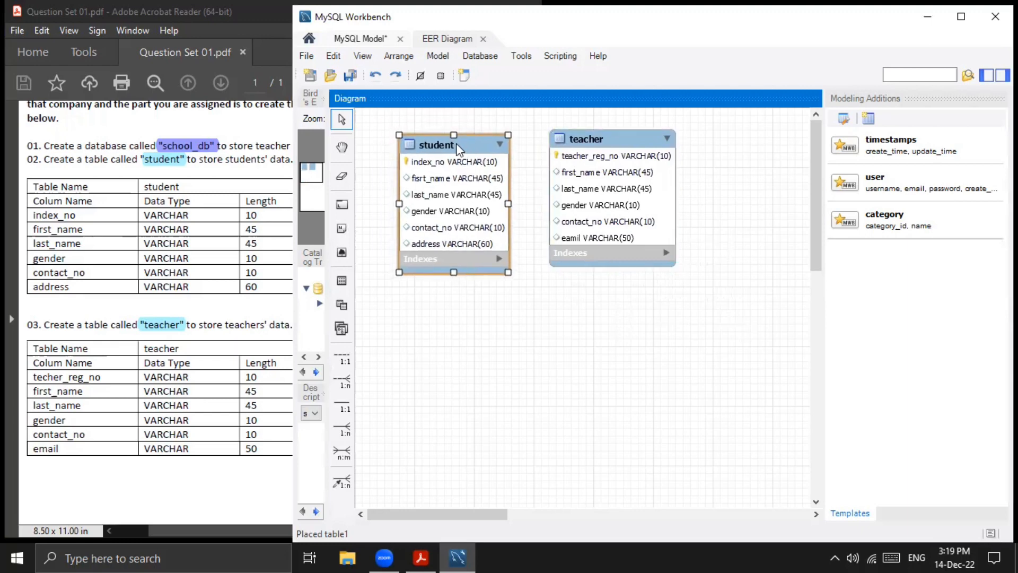
# - Minimize the MySQL Workbench and Question Set 01.pdf windows to reach the desktop
pyautogui.click(930, 18)
pyautogui.click(449, 10)
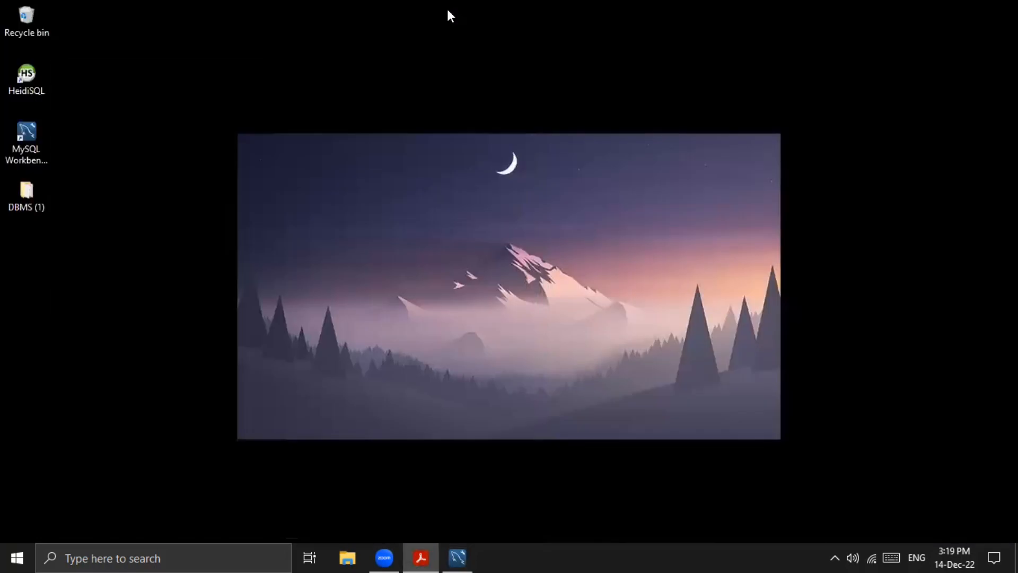